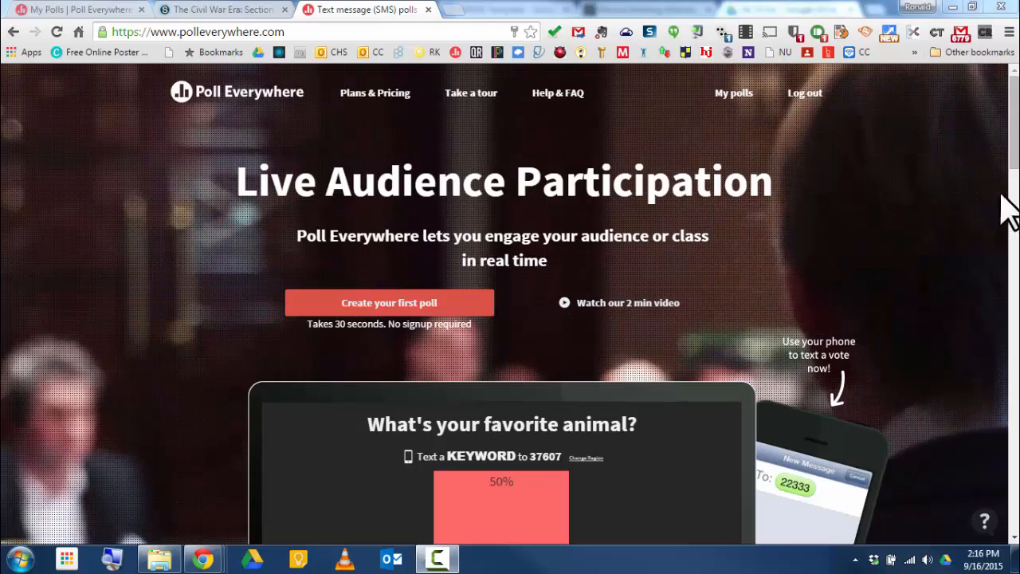
Step: Browse the Poll Everywhere homepage, then look through the list of existing polls under My Polls
scroll(1002, 239, down, 15)
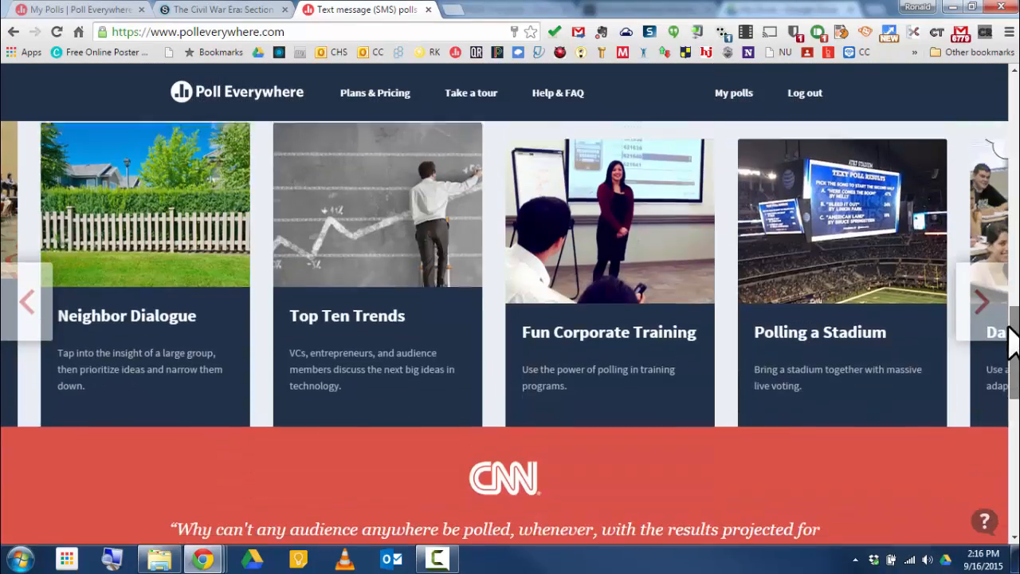
drag(1012, 343, 1014, 107)
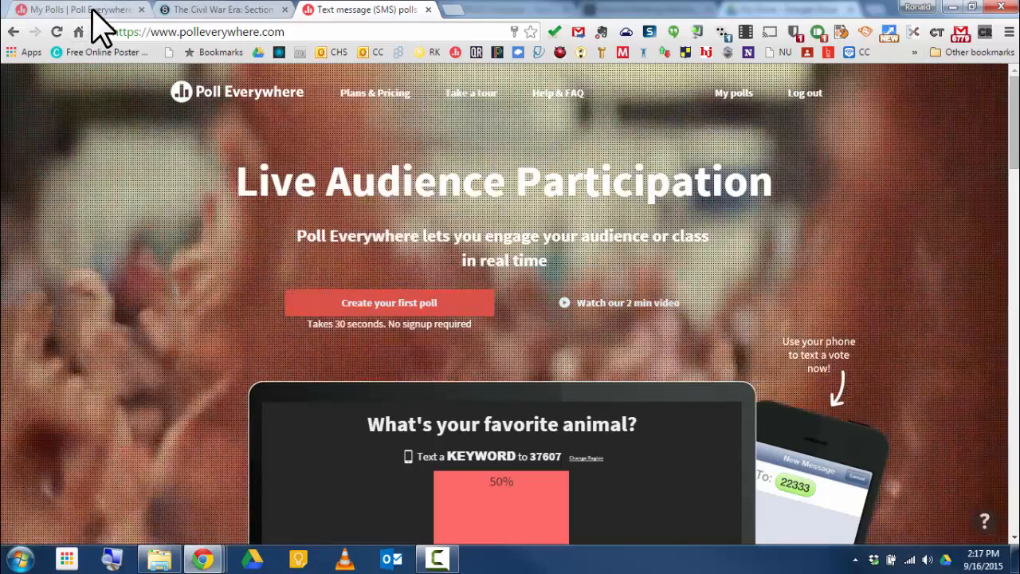
click(94, 12)
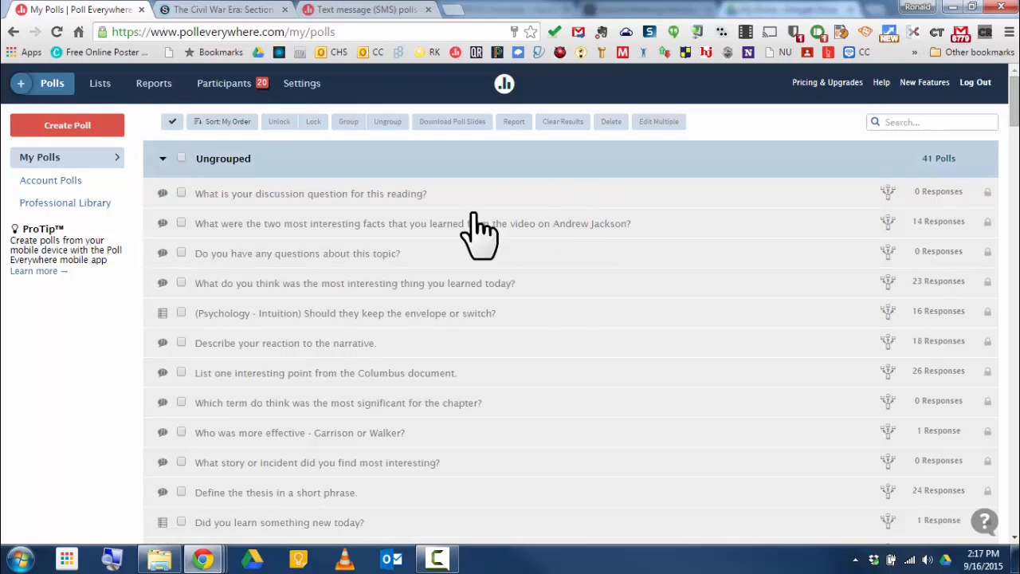
scroll(612, 382, down, 6)
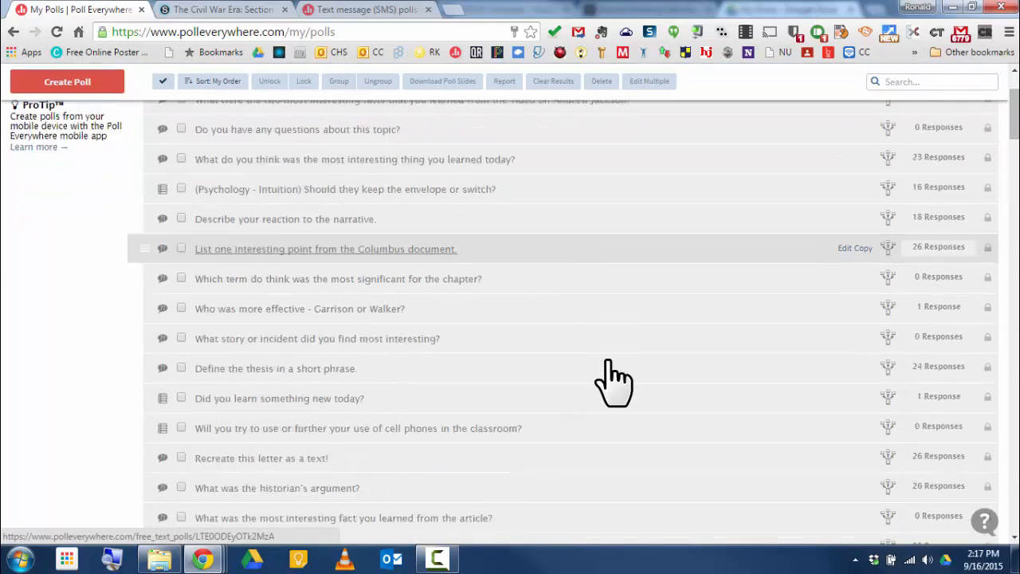
scroll(613, 383, down, 9)
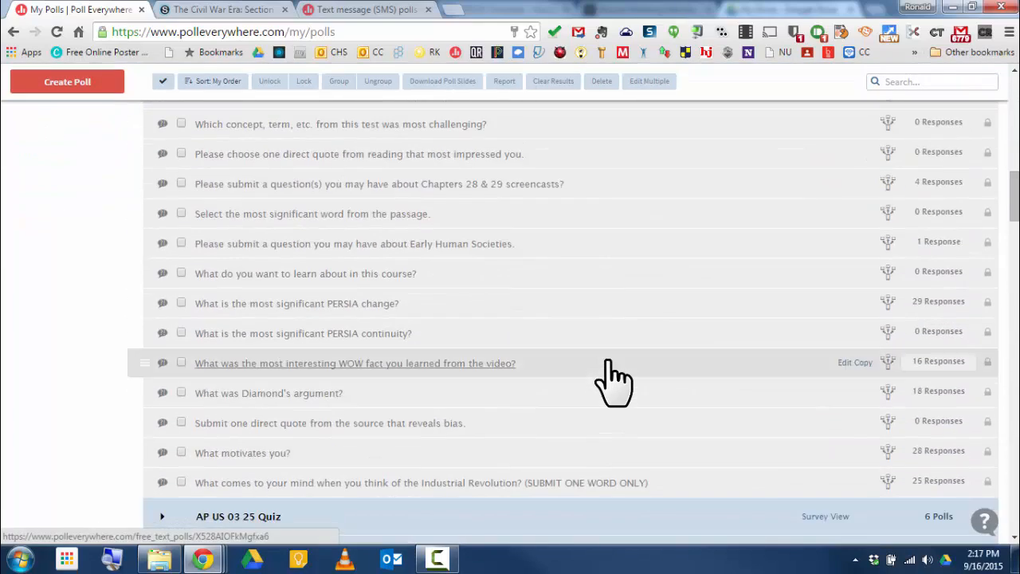
scroll(614, 382, up, 15)
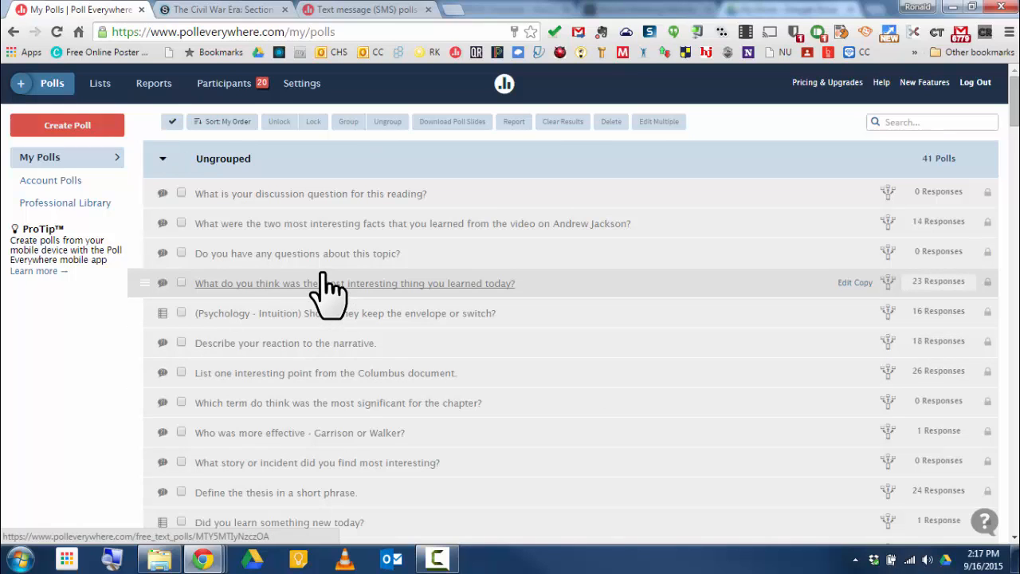
Step: Select the first three ungrouped polls and group them together
click(180, 192)
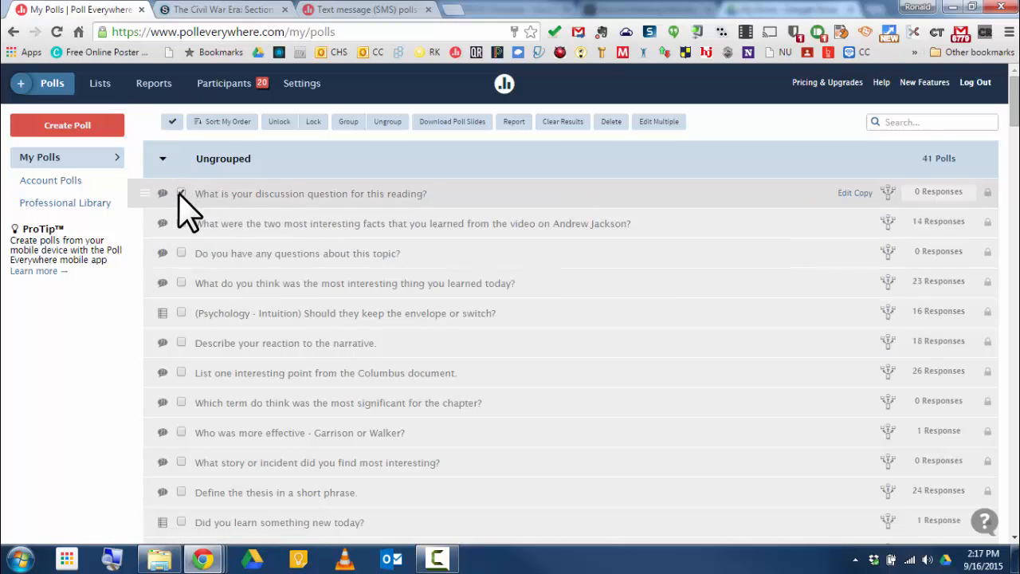
click(180, 223)
click(181, 254)
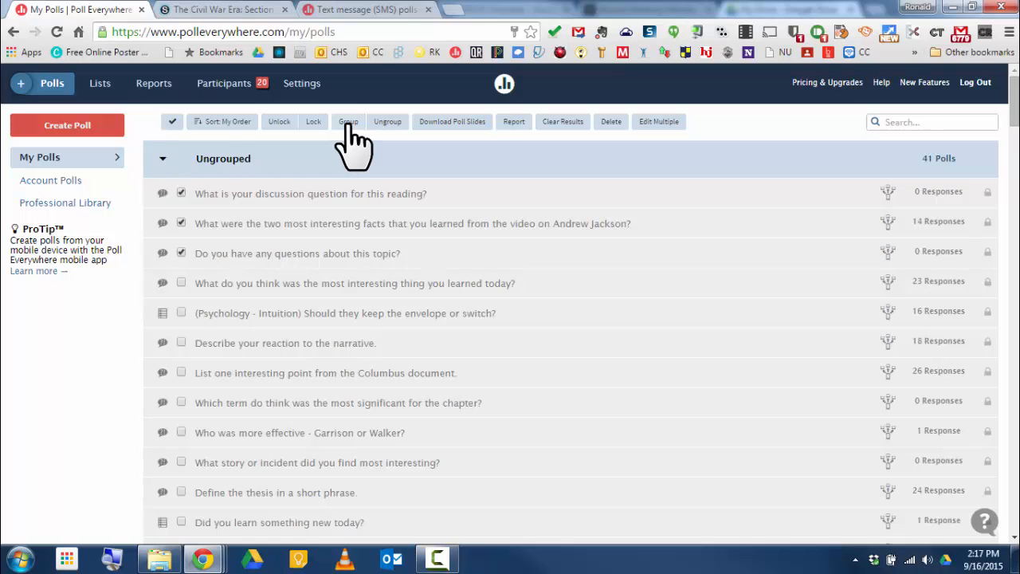
key(ctrl+minus)
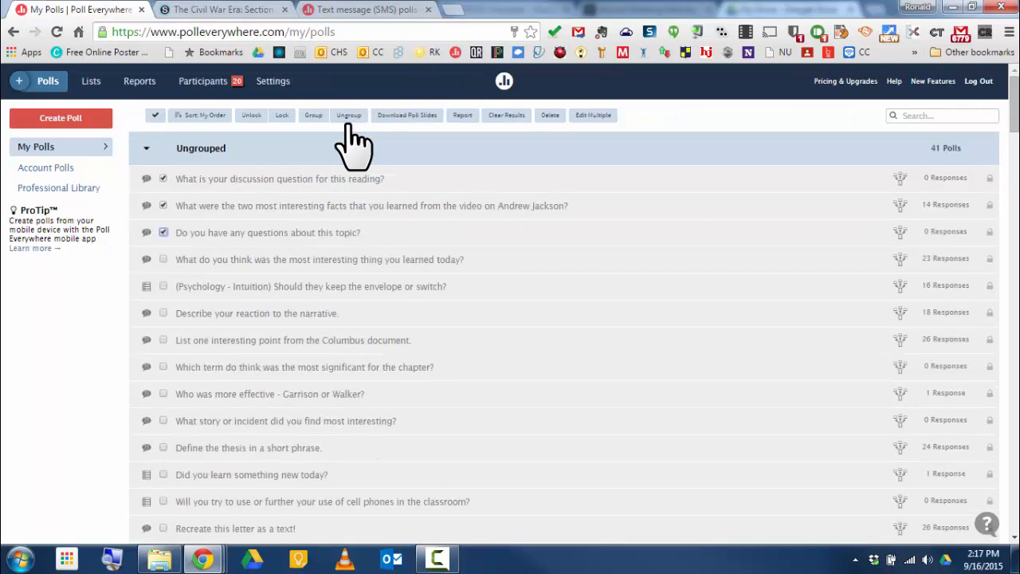
key(ctrl+plus)
key(ctrl+plus)
key(ctrl+plus)
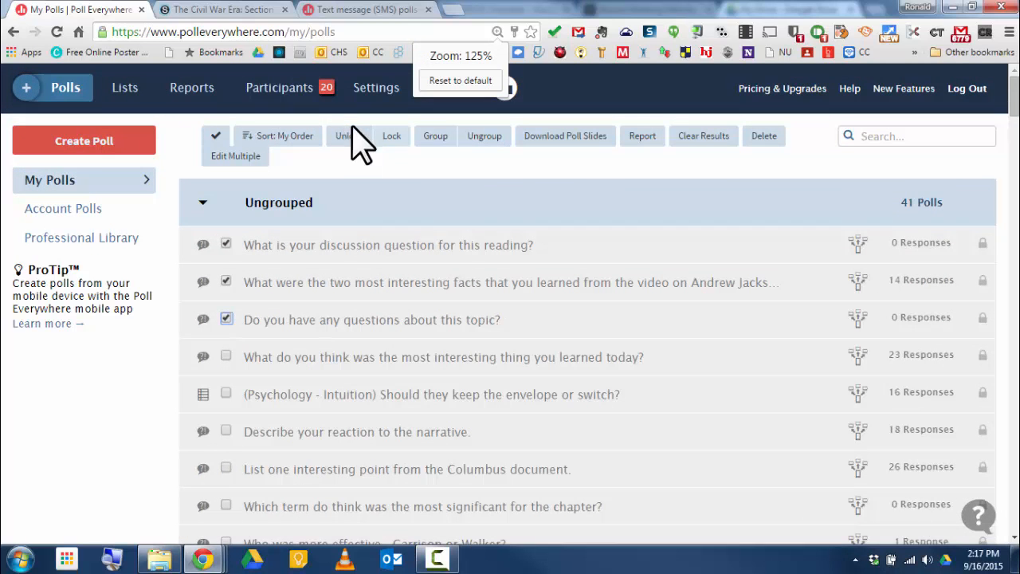
click(437, 137)
Step: Rename the new group containing those three polls as test group
scroll(485, 346, down, 20)
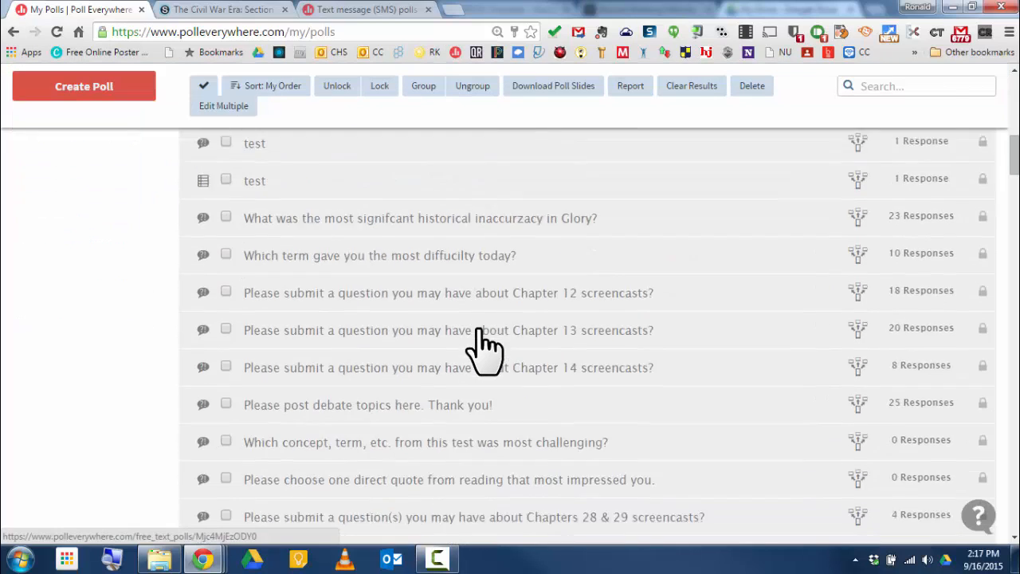
scroll(485, 346, down, 12)
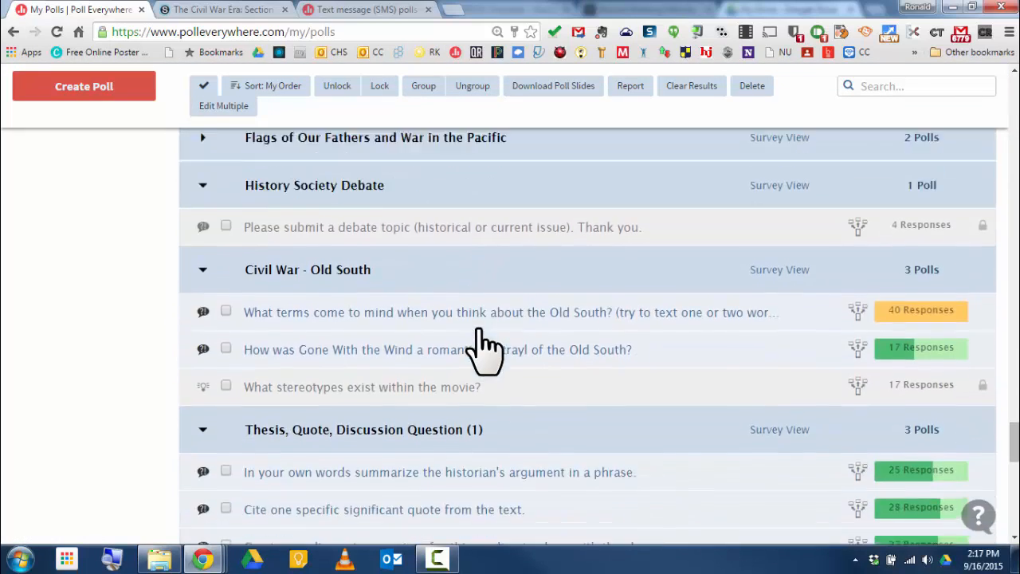
scroll(484, 347, up, 2)
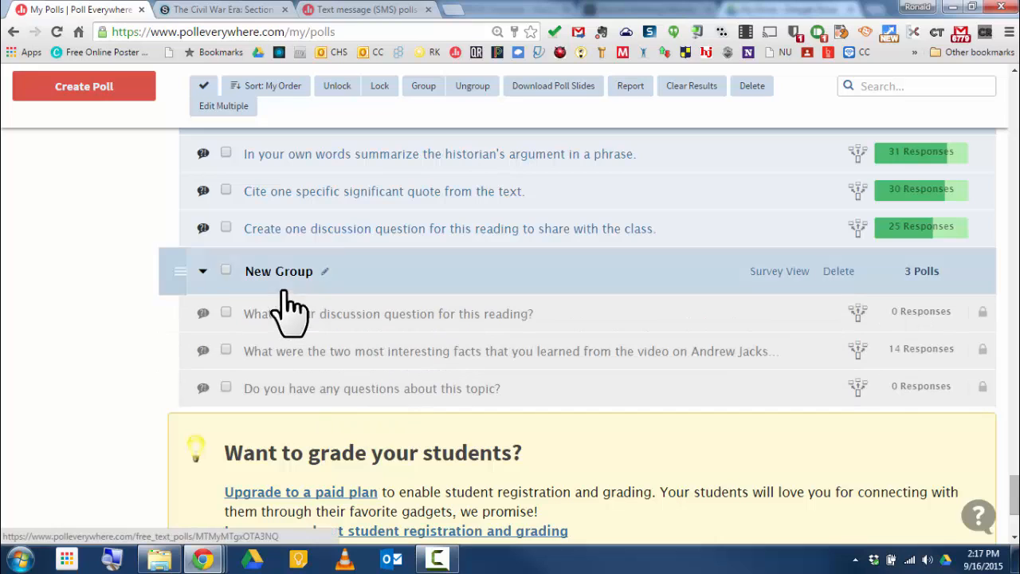
click(322, 272)
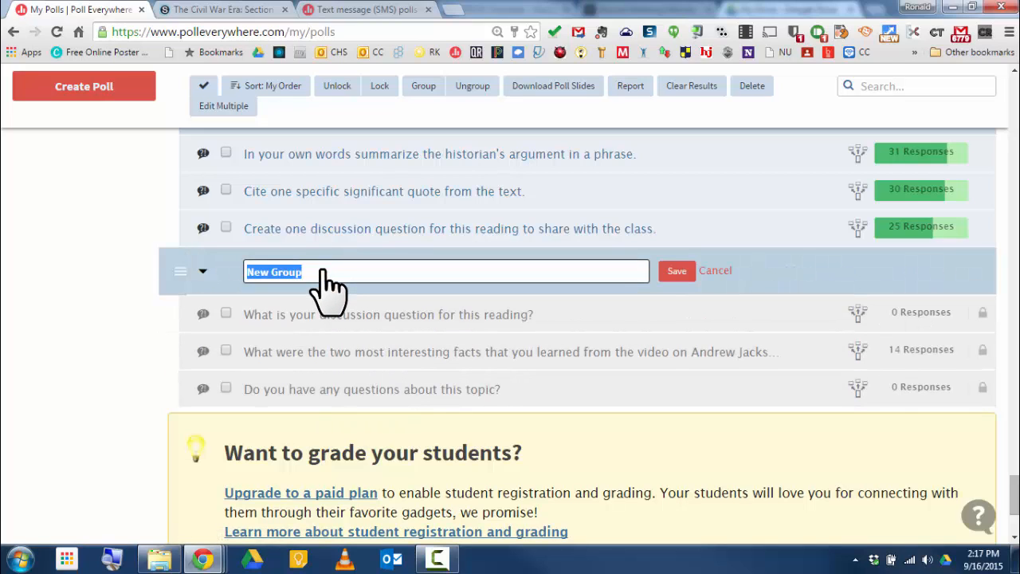
text(te)
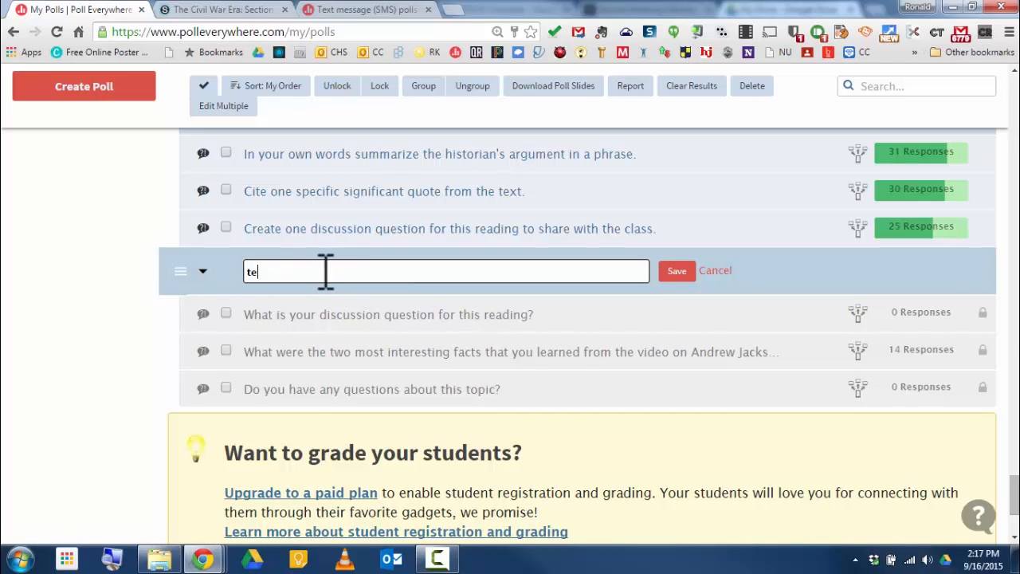
text(st group)
click(677, 270)
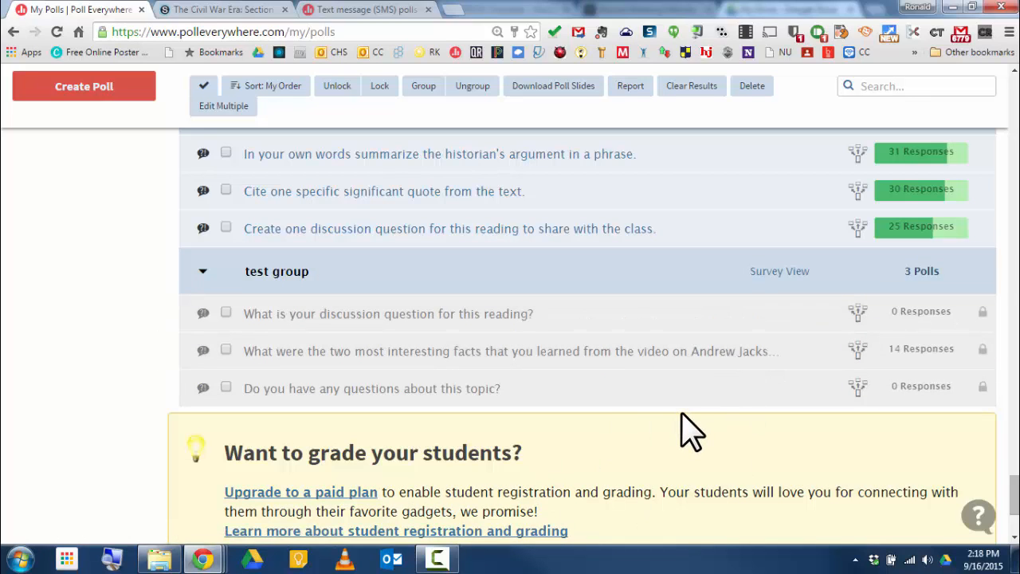
Step: Start a new poll with the question What is your favorite tech tool?
scroll(683, 431, up, 20)
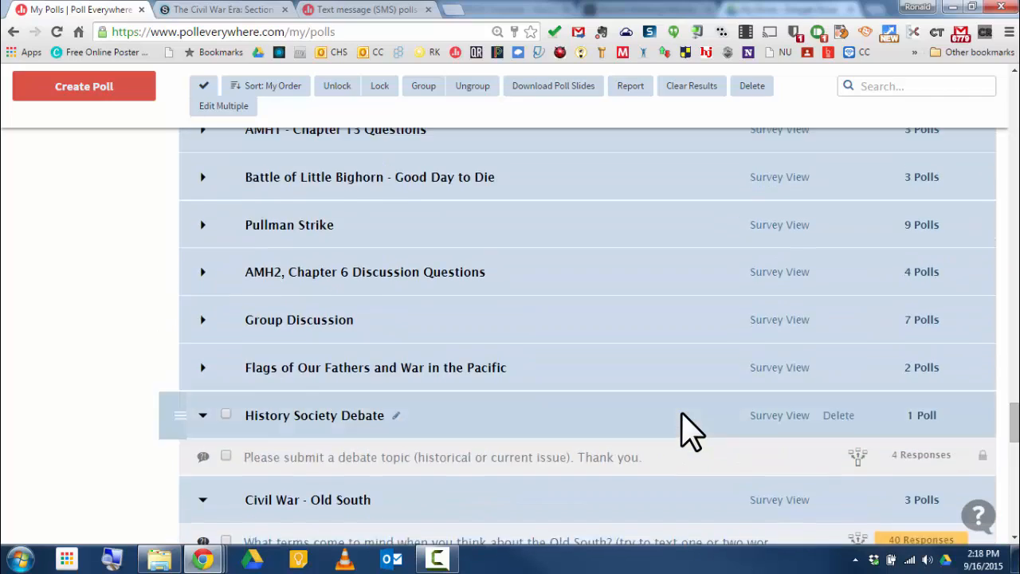
scroll(712, 341, up, 15)
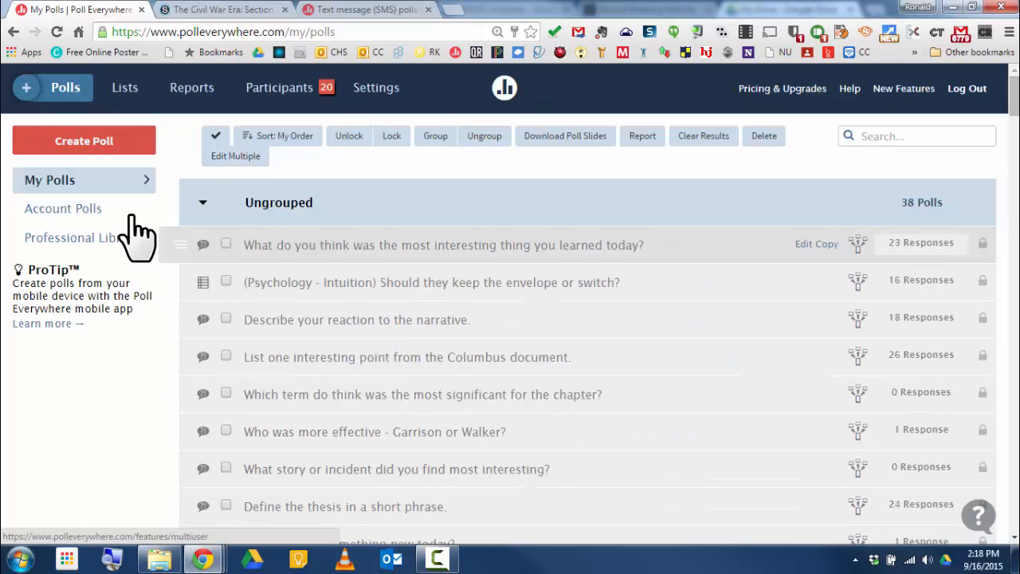
click(106, 149)
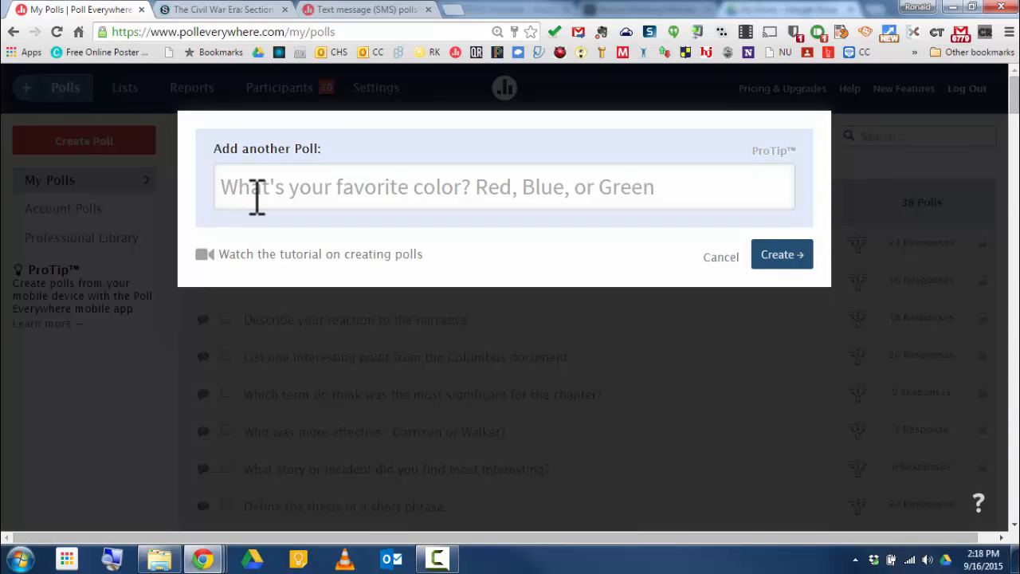
click(257, 197)
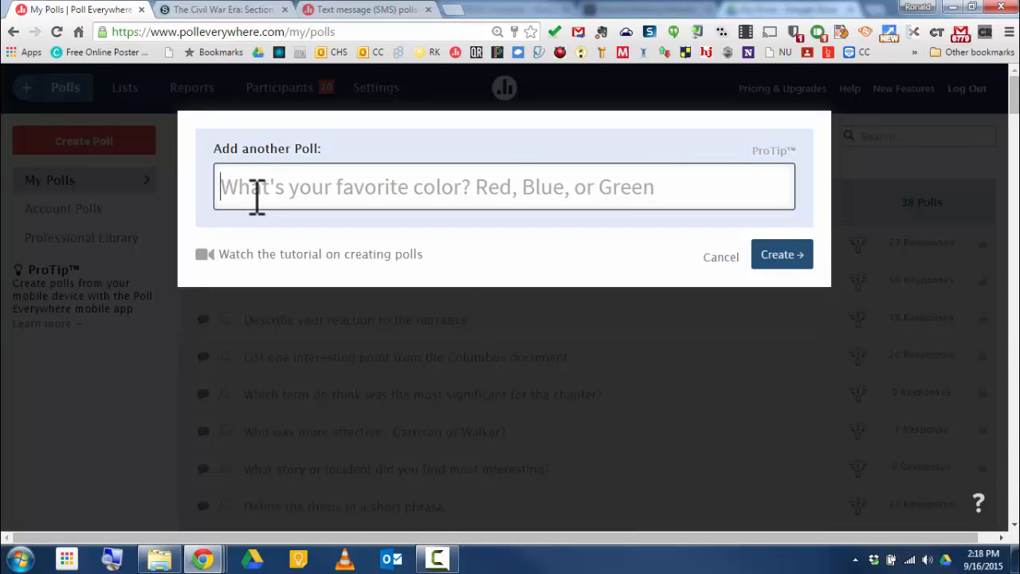
click(257, 197)
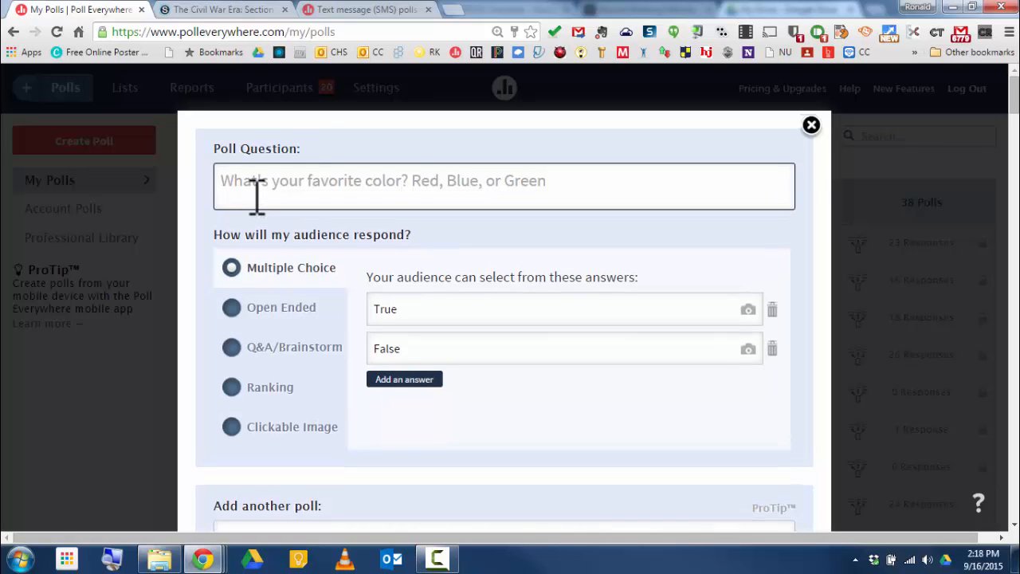
text(What is yout)
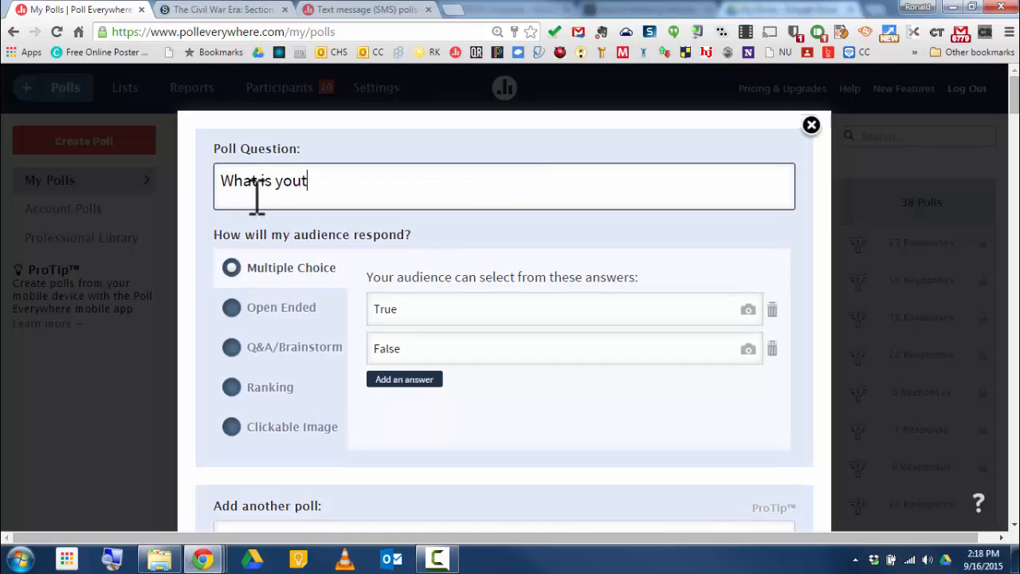
key(BackSpace)
text(r favorite tech too)
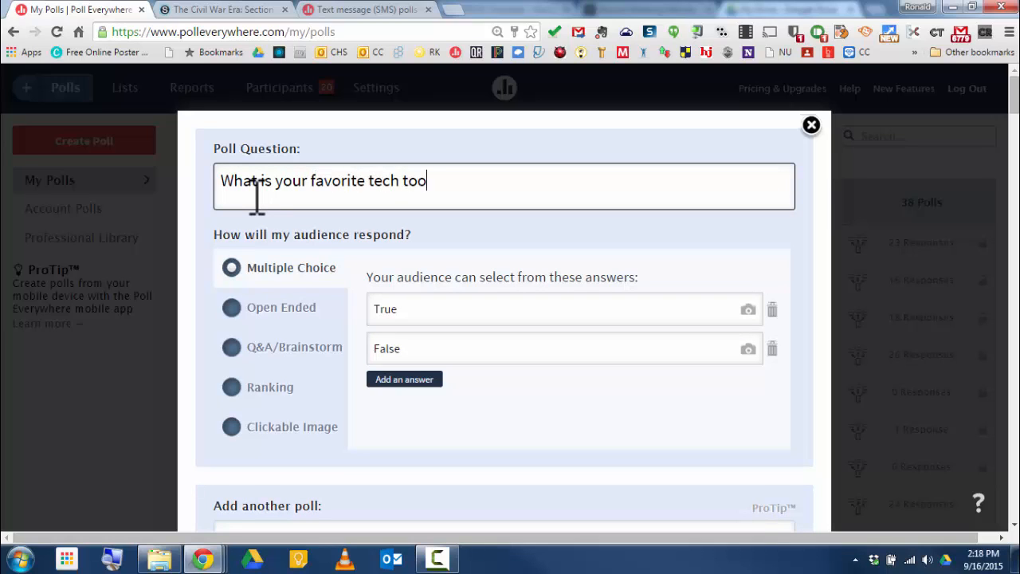
text(l?)
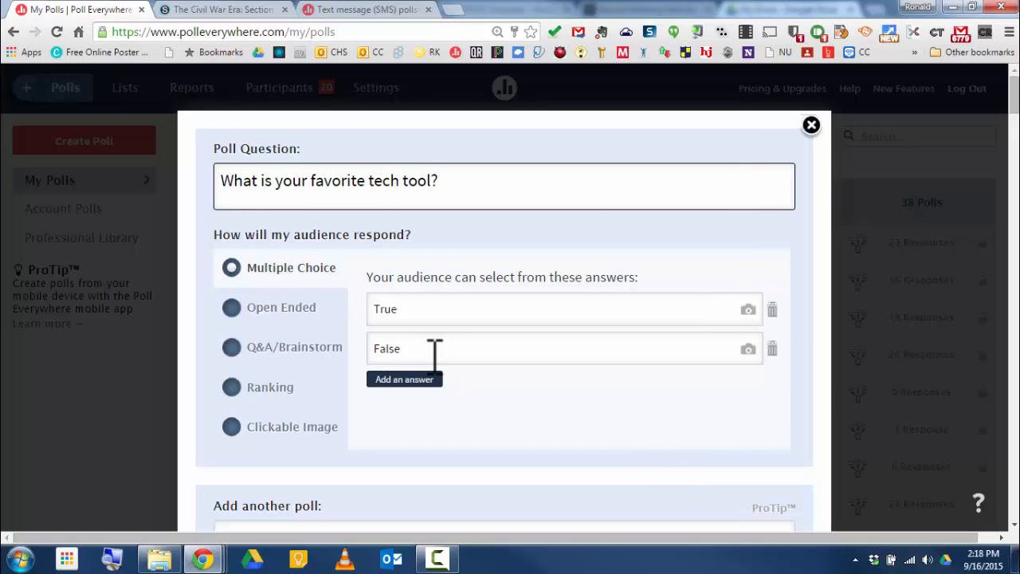
Step: Add an extra answer slot and try the Open Ended, Q&A/Brainstorm, Ranking and Clickable Image response types
click(409, 383)
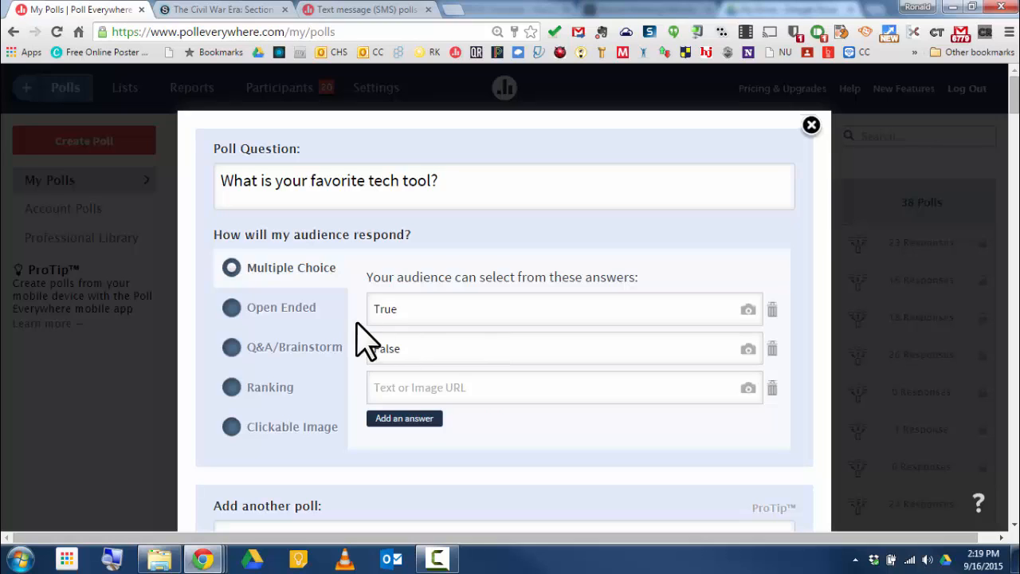
click(231, 310)
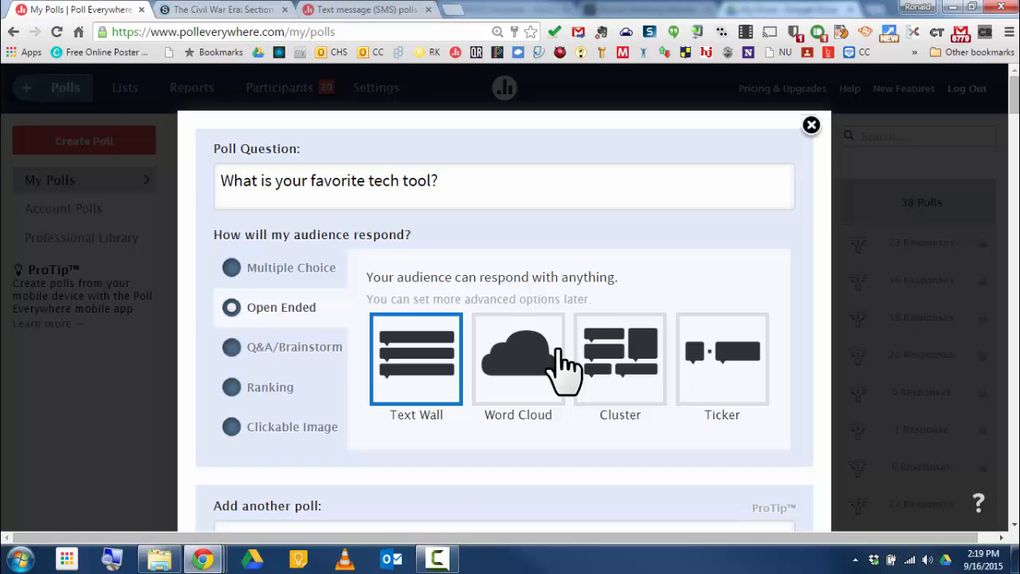
click(231, 351)
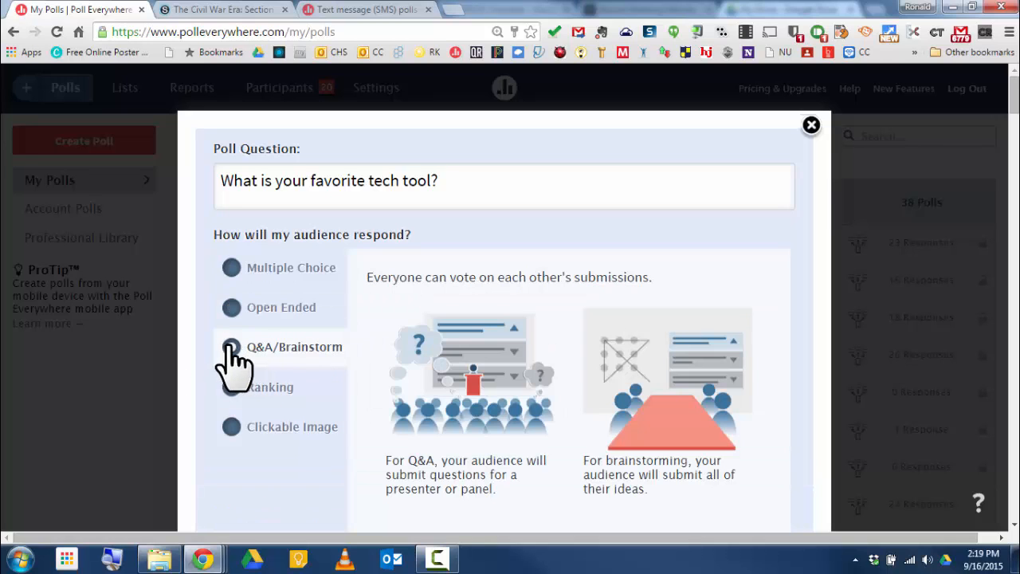
scroll(563, 375, down, 3)
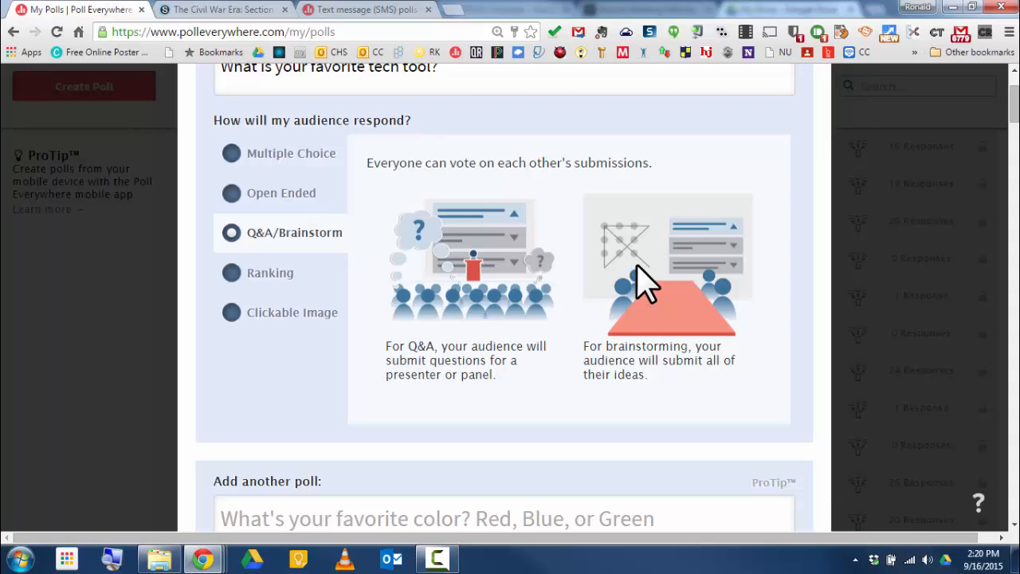
click(232, 273)
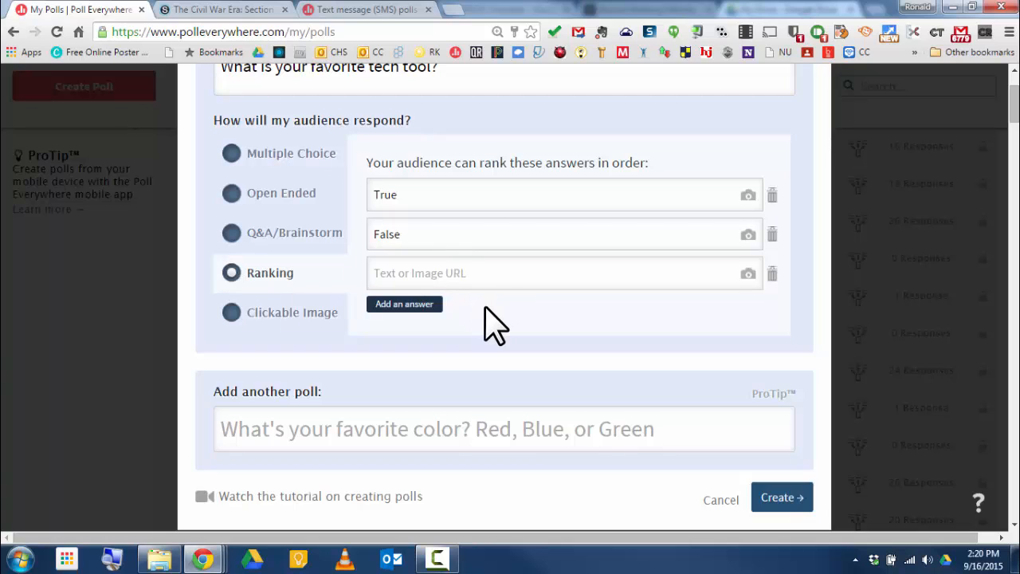
scroll(494, 323, up, 1)
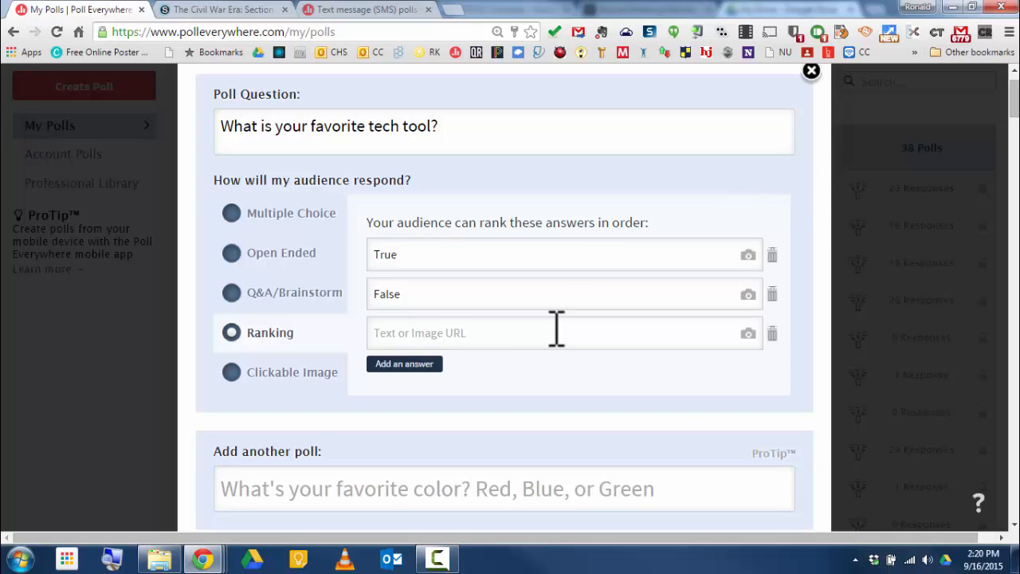
click(231, 373)
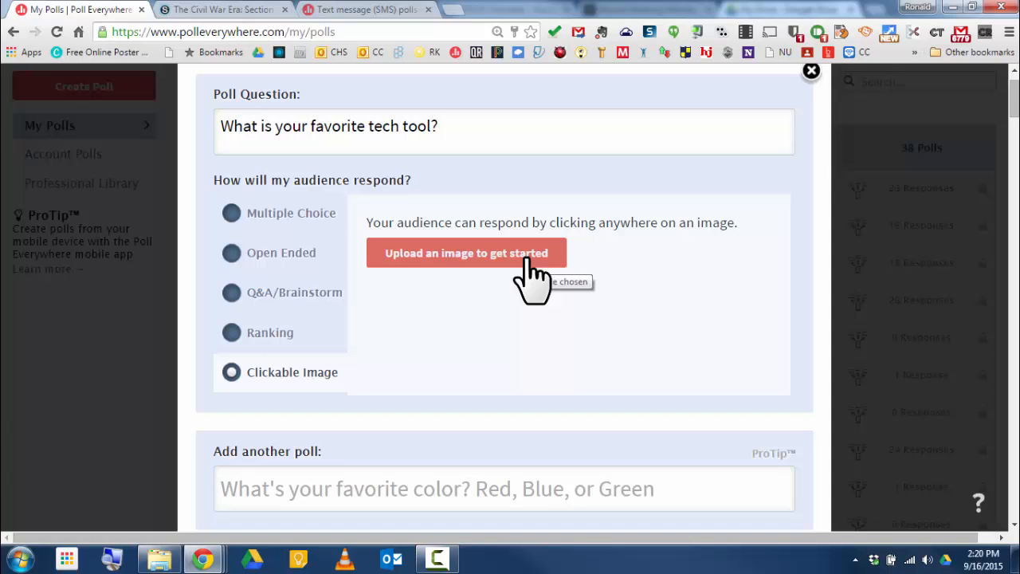
scroll(533, 274, down, 2)
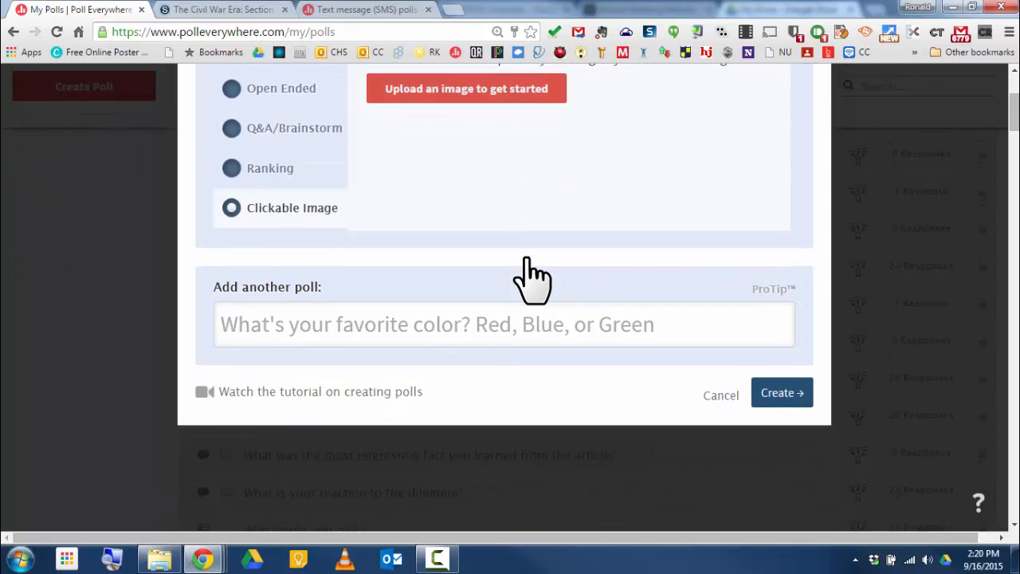
scroll(532, 275, up, 1)
scroll(532, 279, up, 2)
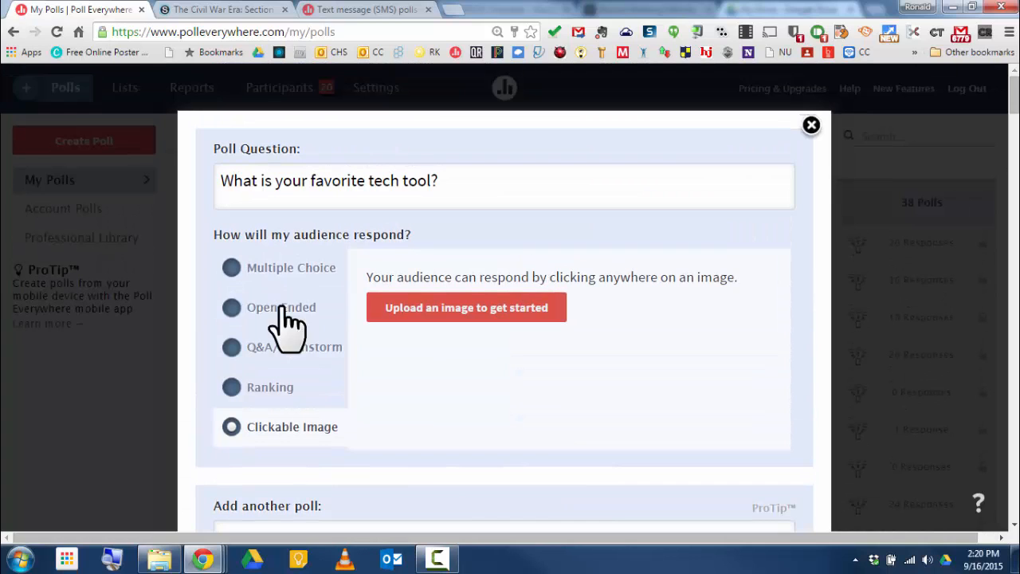
Step: Set the poll to Open Ended responses and create it
click(231, 311)
scroll(574, 346, down, 3)
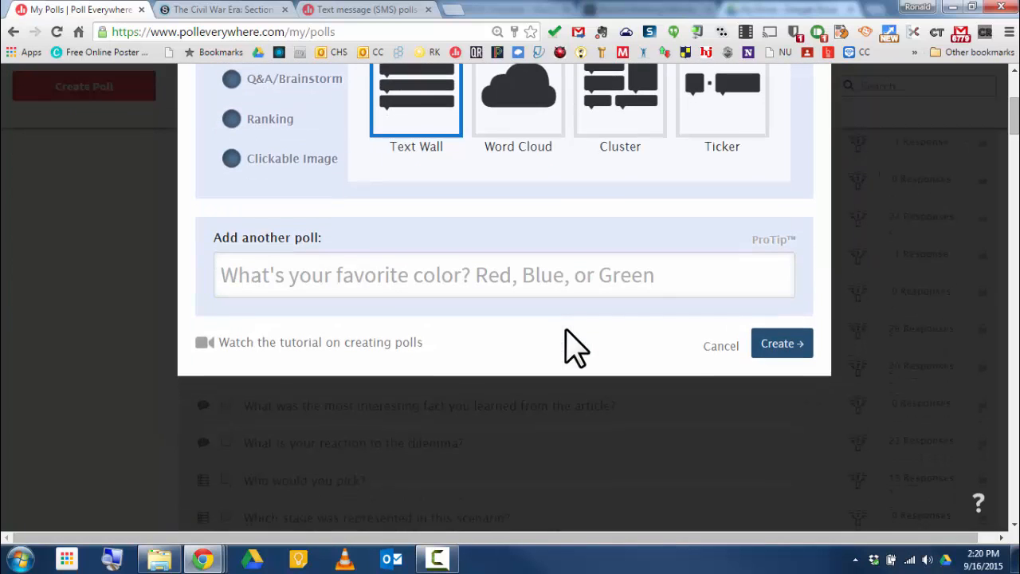
click(785, 345)
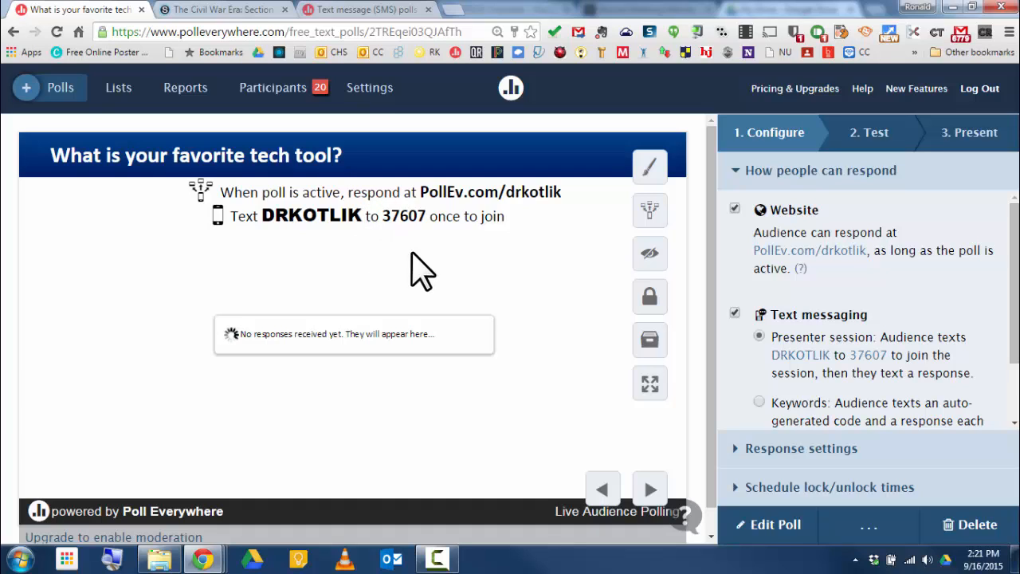
Step: Highlight the texting number and join code in the response instructions, and activate the poll for responses
drag(382, 216, 431, 223)
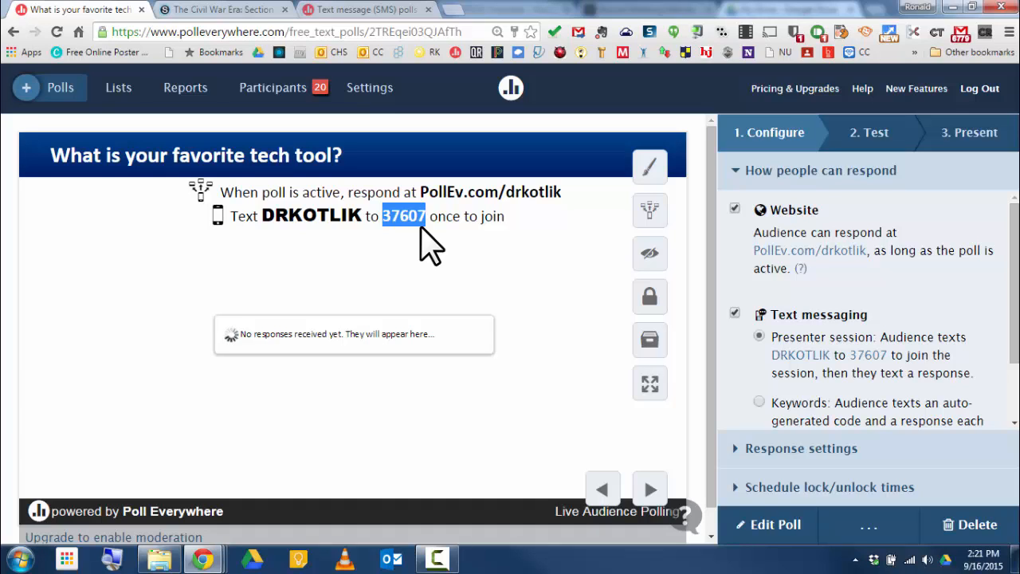
click(344, 258)
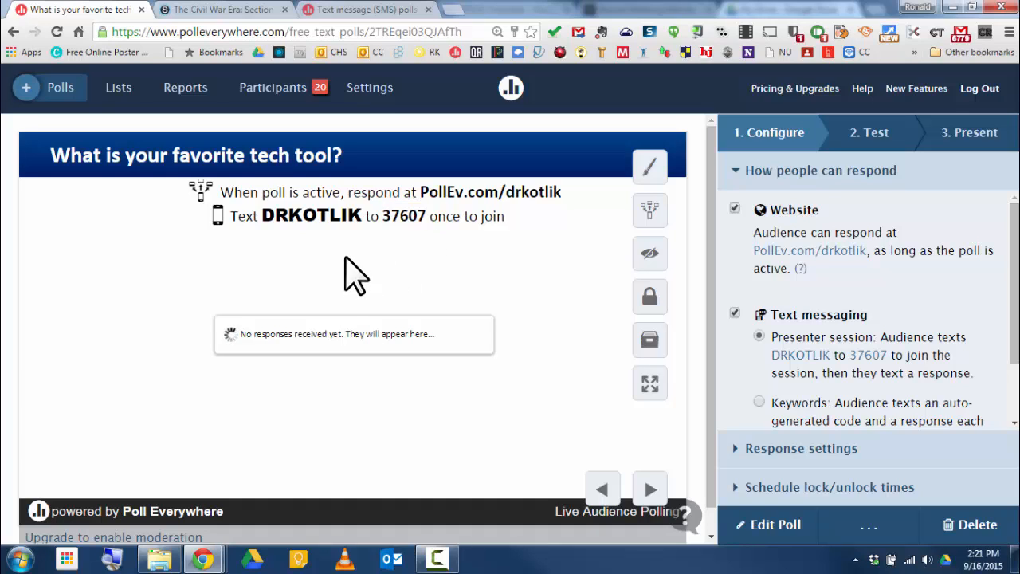
double_click(300, 215)
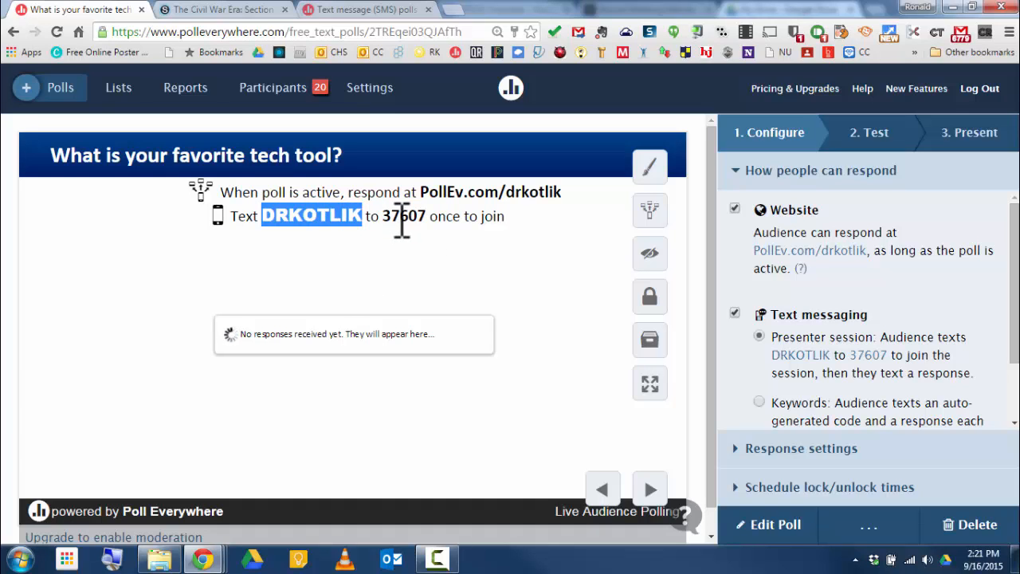
click(649, 211)
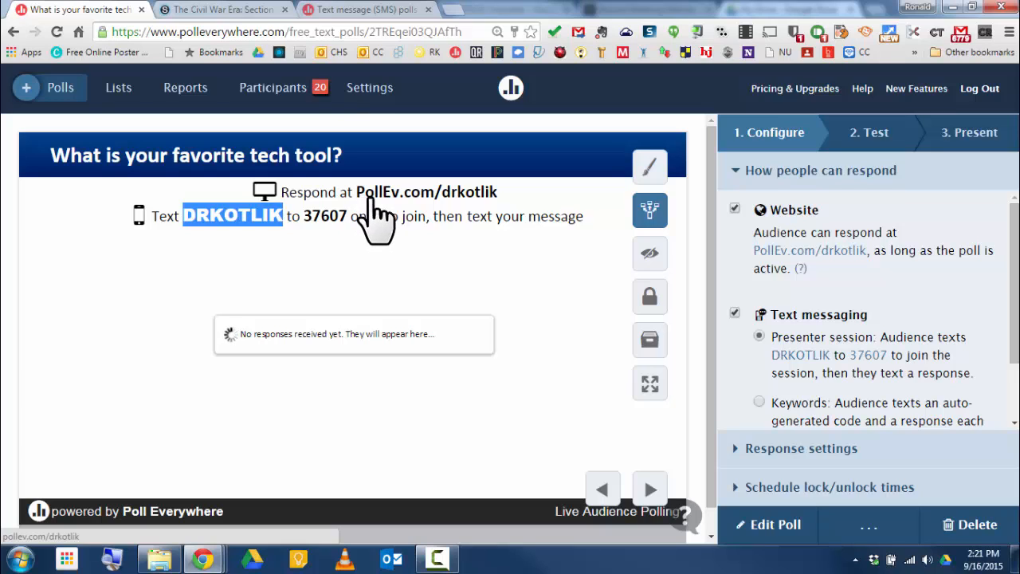
drag(511, 195, 358, 194)
key(ctrl+c)
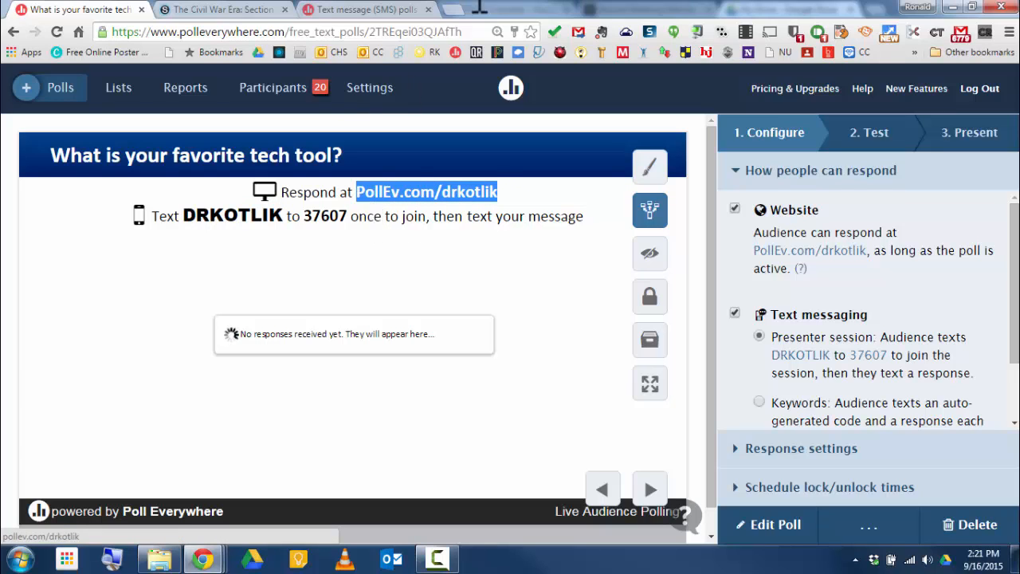
click(462, 11)
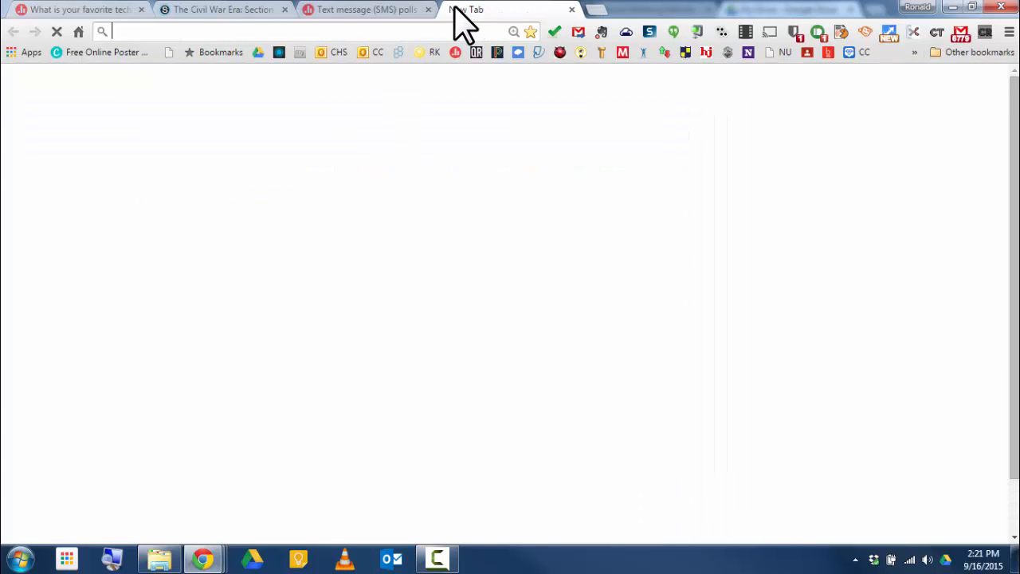
key(ctrl+v)
key(Return)
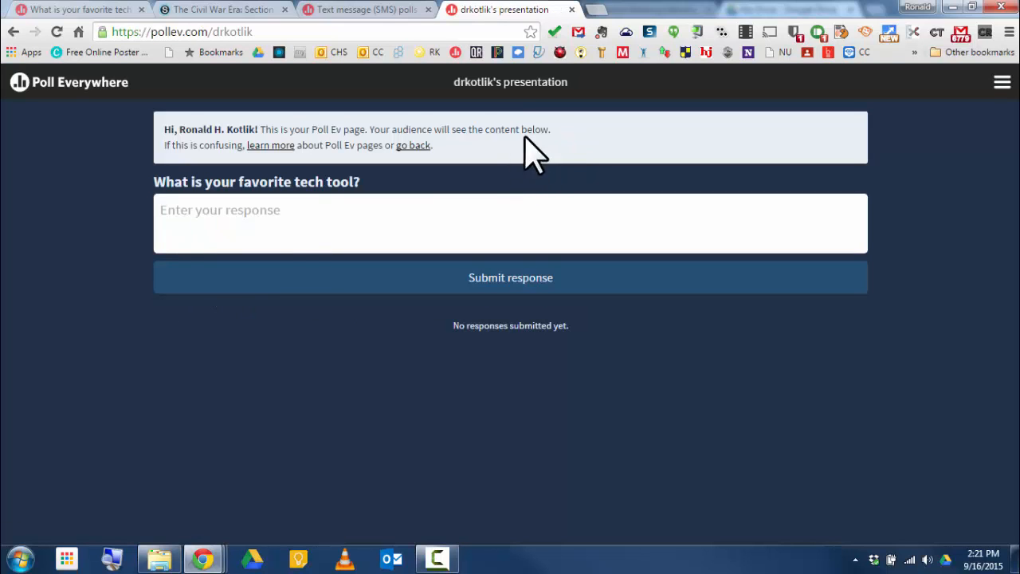
Step: Submit the response Poll Everywhere! to the tech tool question on the PollEv page
click(283, 211)
text(Poll Everywe)
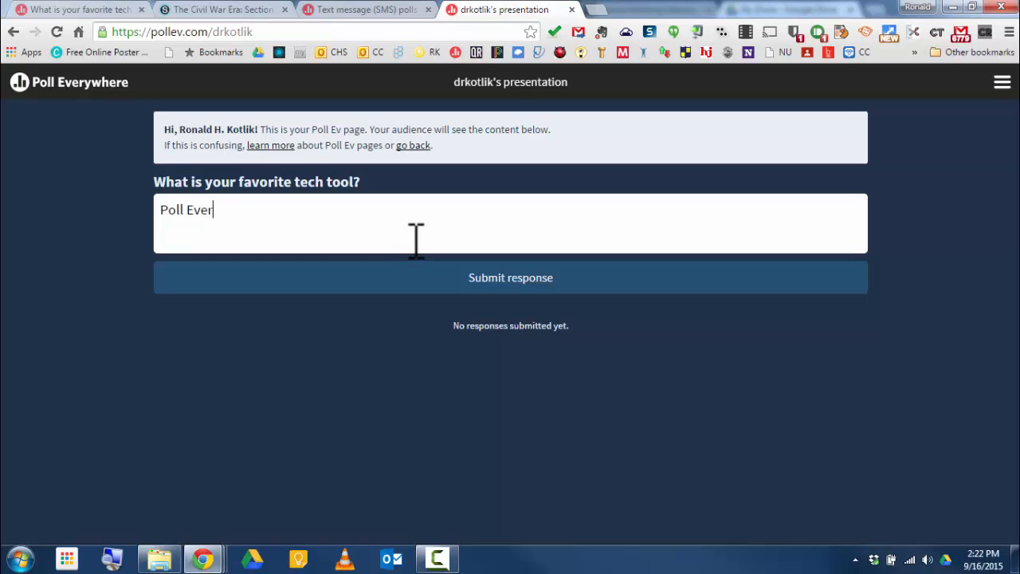
key(BackSpace)
key(BackSpace)
text(where!)
click(522, 281)
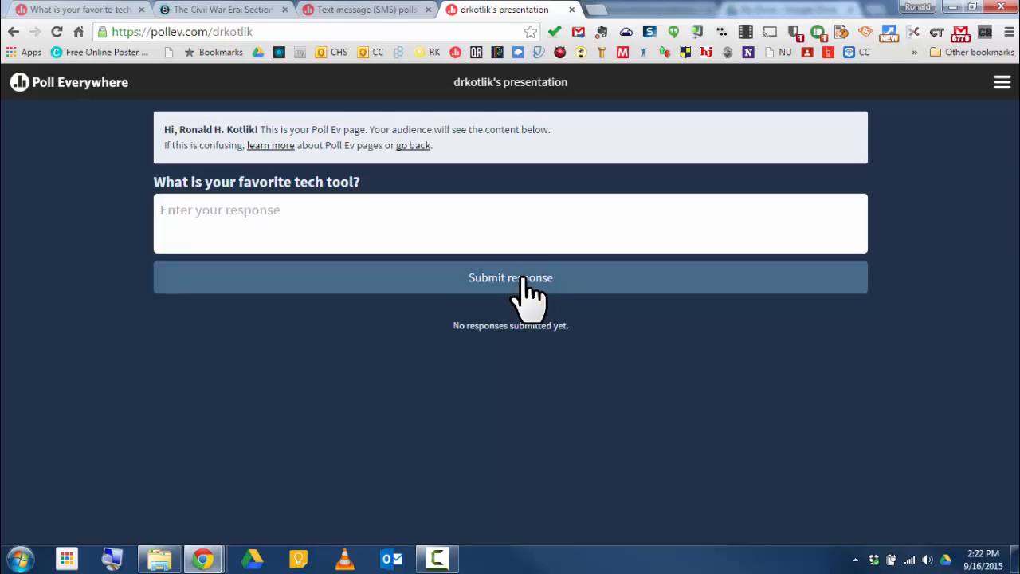
Step: Return to the poll's tab and view the received response
click(369, 11)
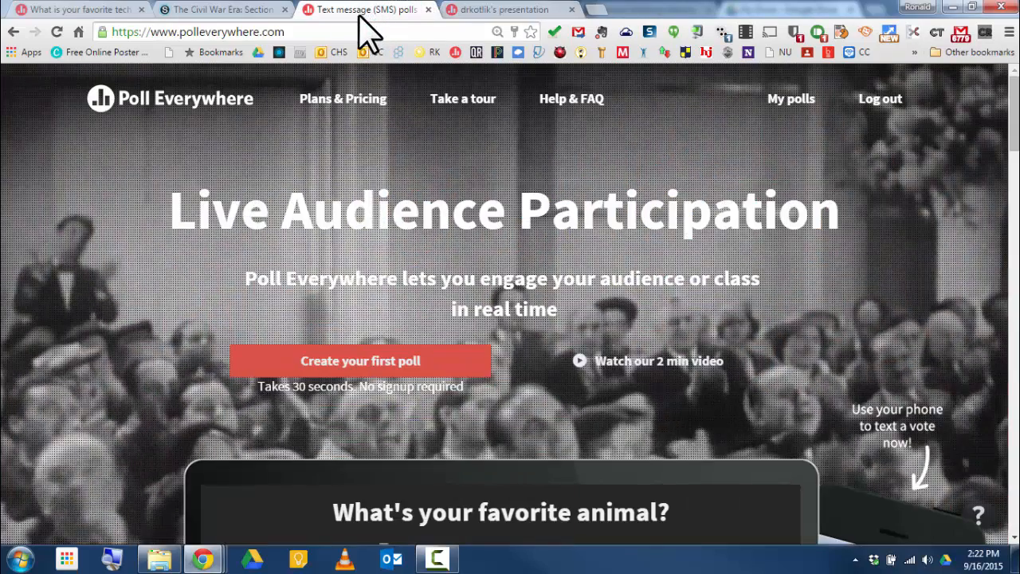
click(95, 9)
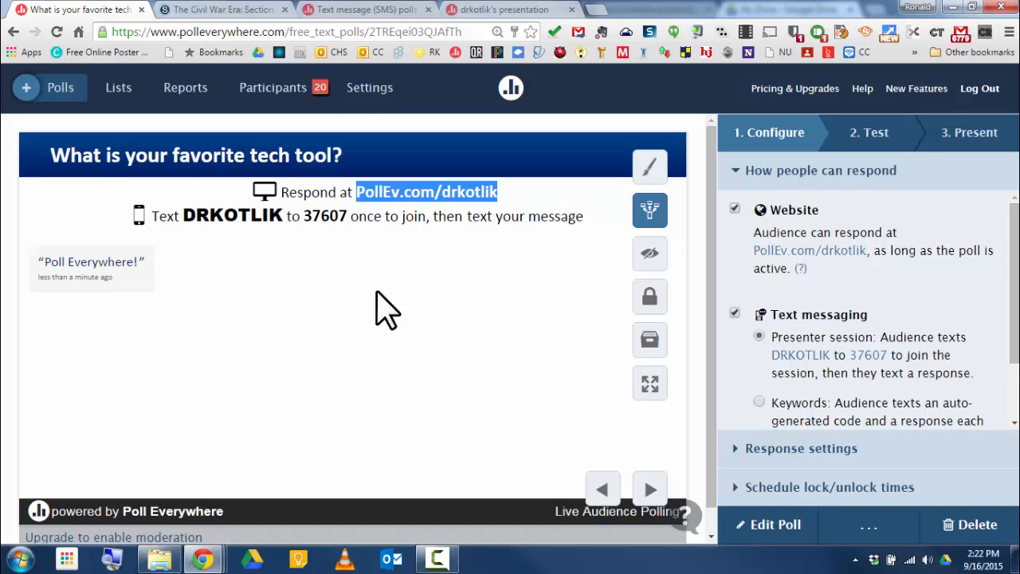
drag(285, 215, 183, 215)
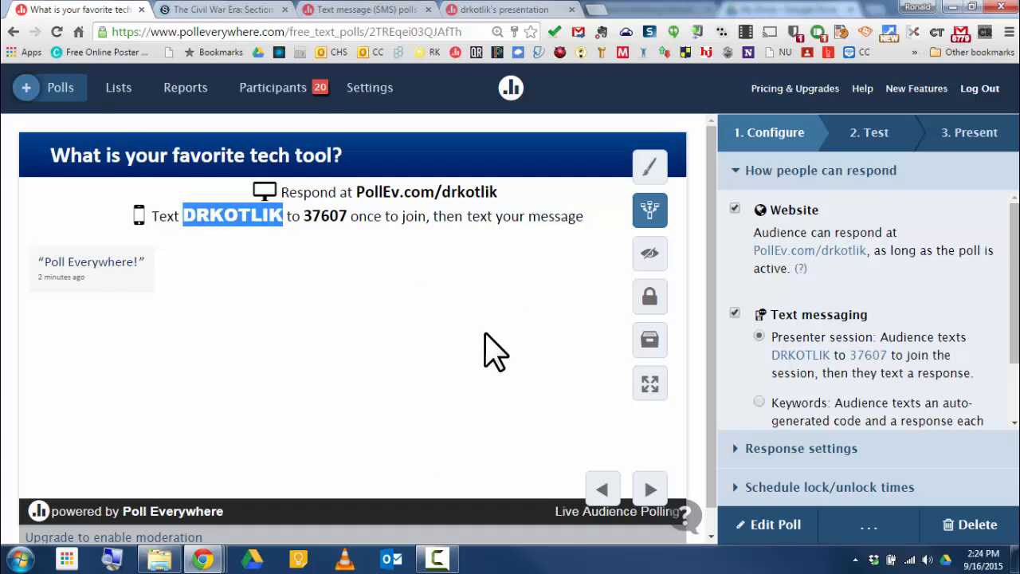
Step: Hide the poll's text wall and then show it again
click(653, 259)
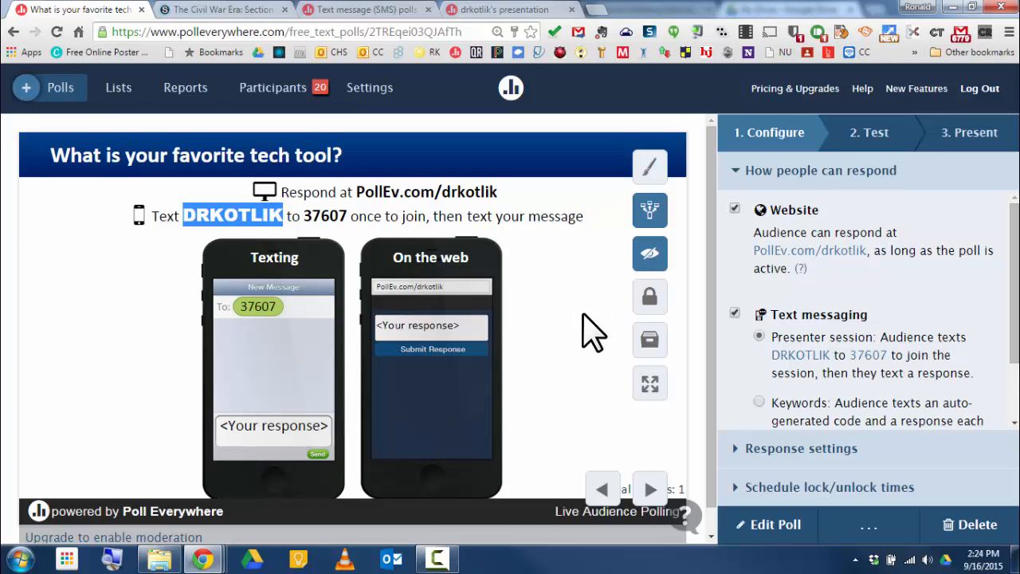
scroll(594, 331, down, 1)
scroll(593, 330, up, 1)
click(652, 255)
scroll(513, 430, down, 1)
scroll(512, 430, up, 1)
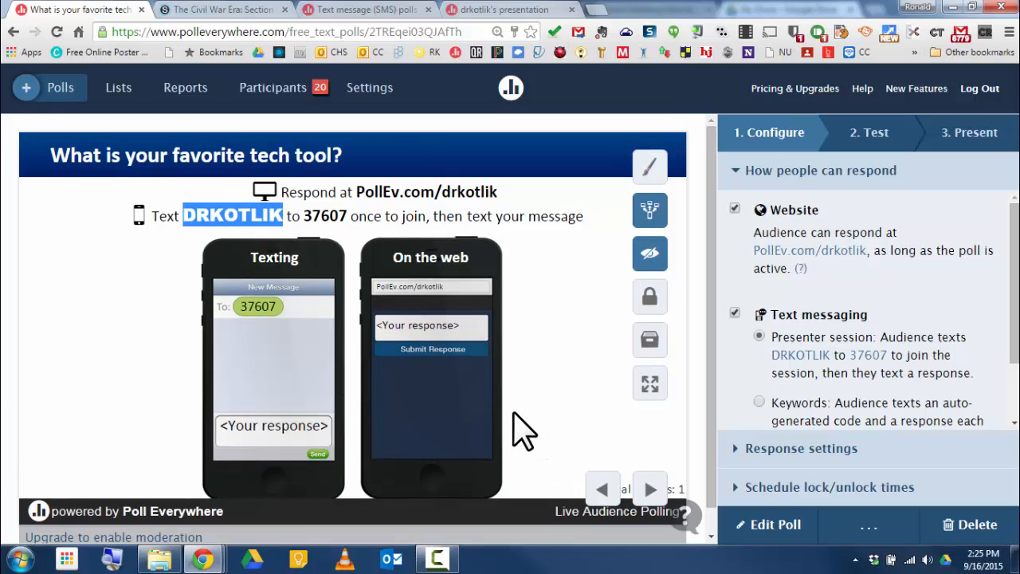
click(652, 257)
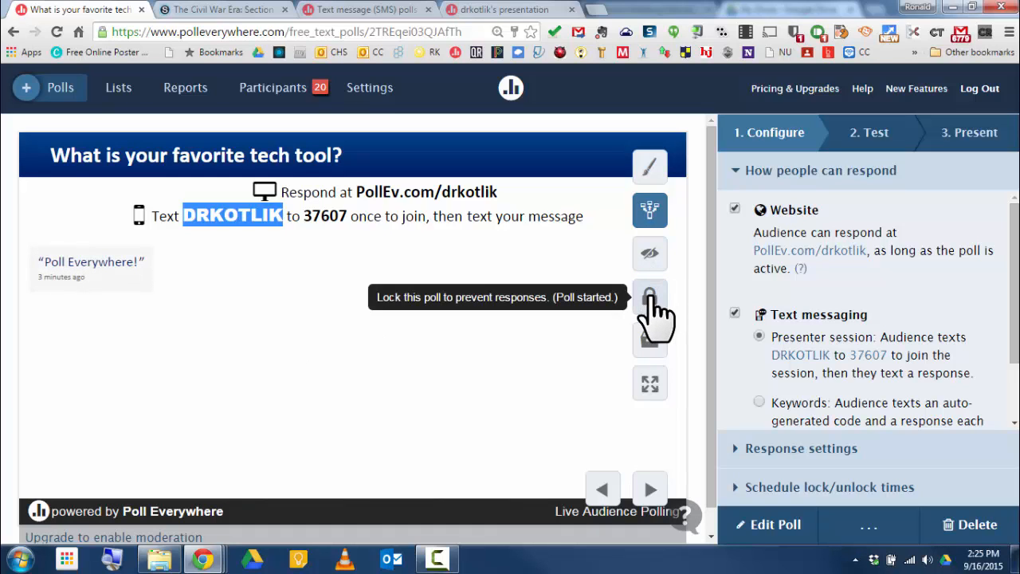
Step: Lock the poll against responses and unlock it again
click(650, 301)
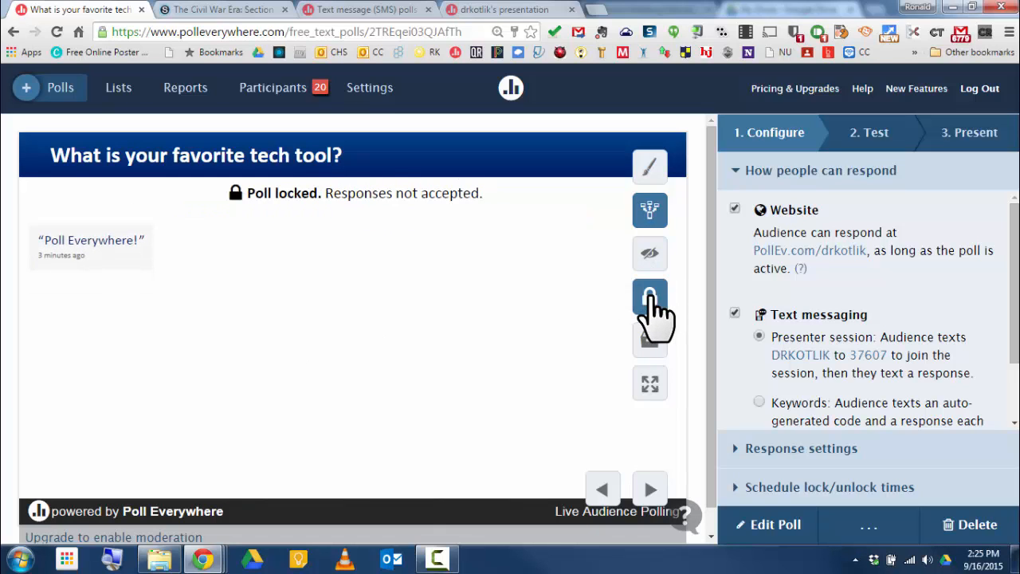
click(650, 301)
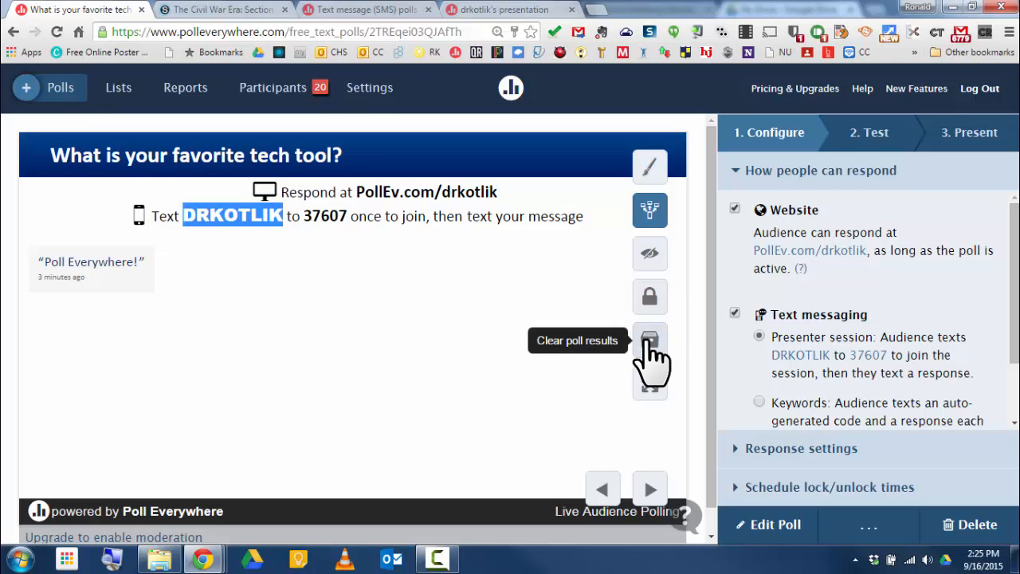
Step: Present the poll full screen and enlarge, then shrink, the Poll Everywhere! response
click(649, 381)
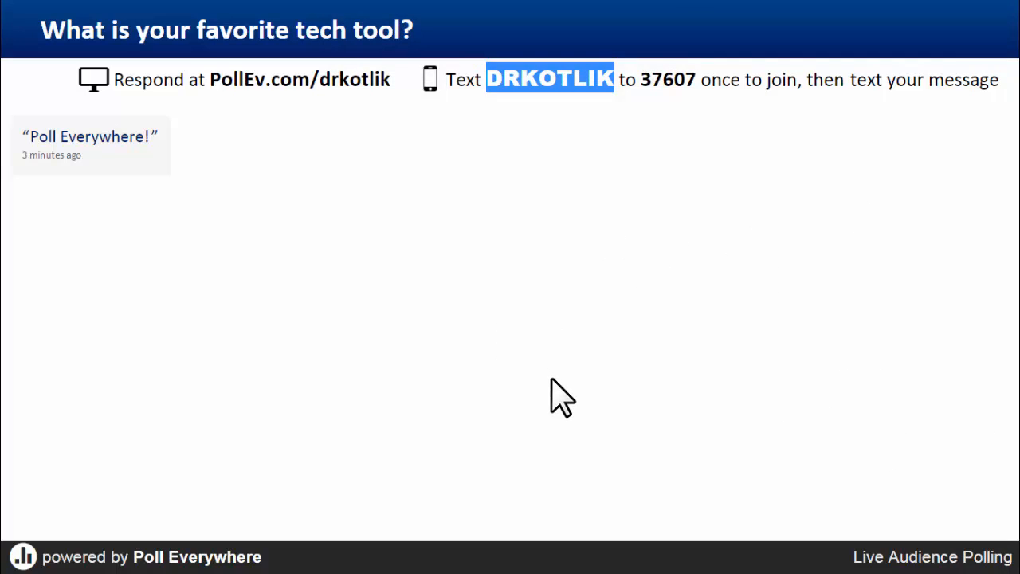
click(88, 150)
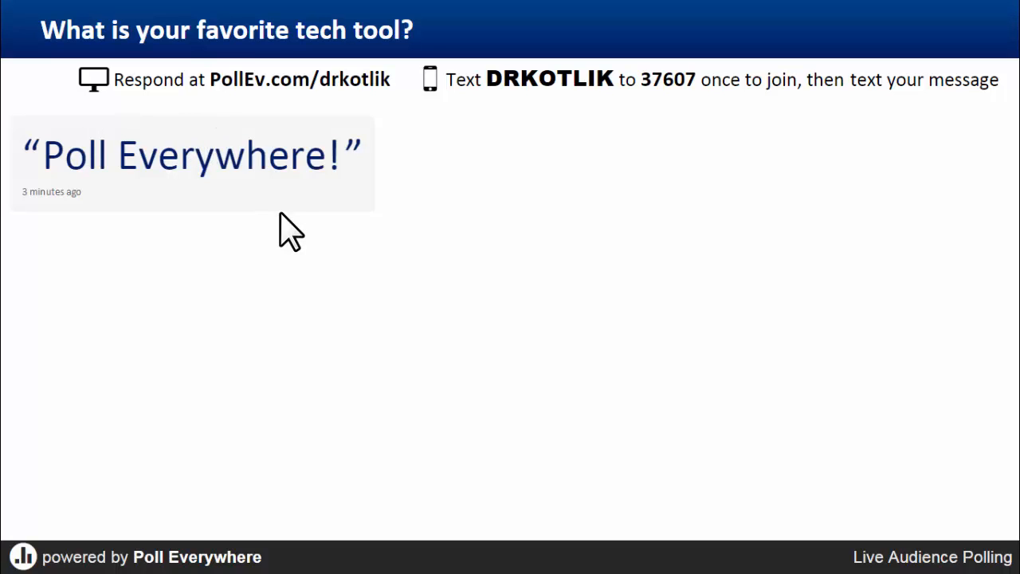
click(275, 159)
Step: Open the visual settings and switch the response display to Cluster, then to Ticker
mouse_move(1011, 548)
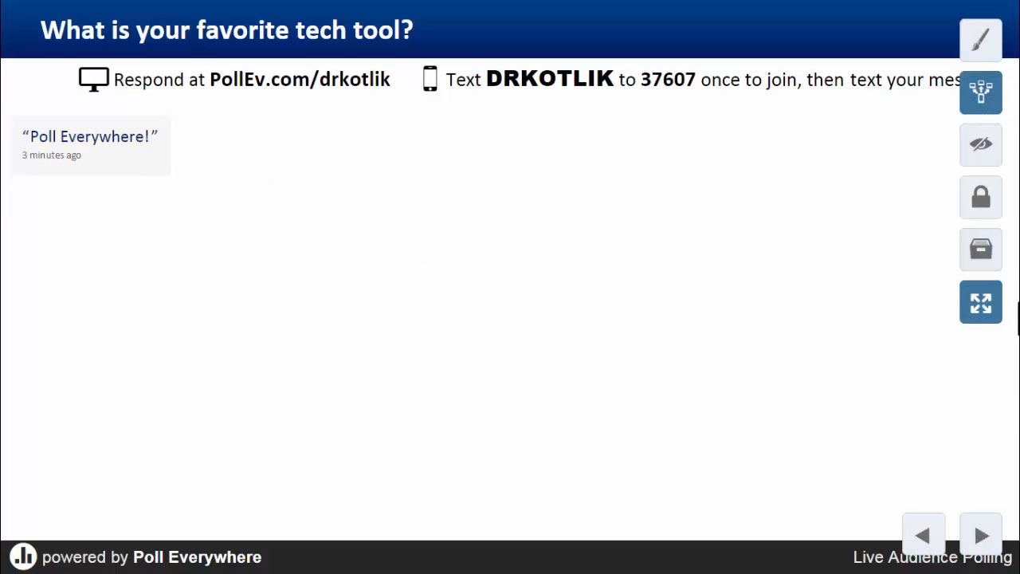
click(979, 44)
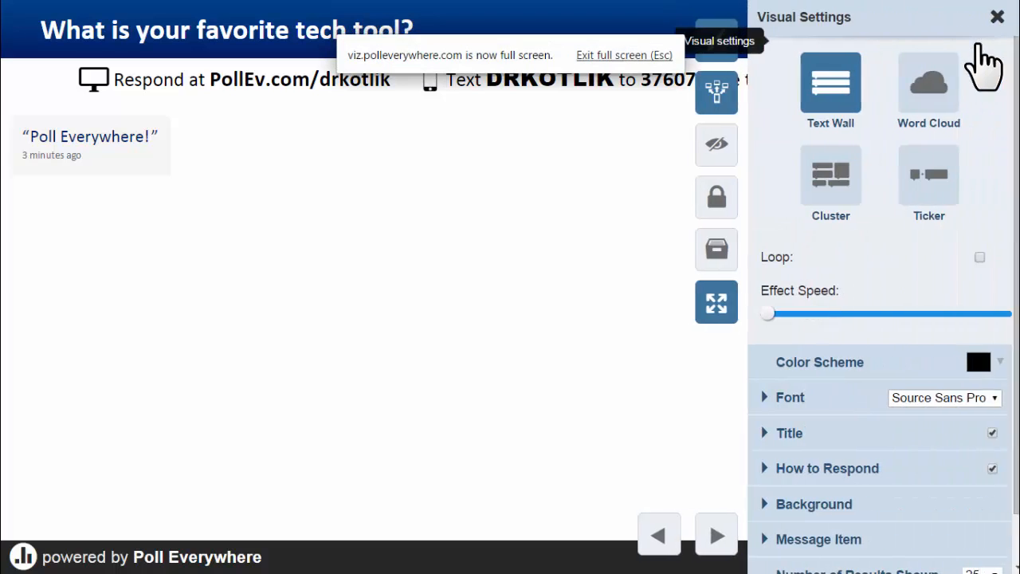
click(831, 180)
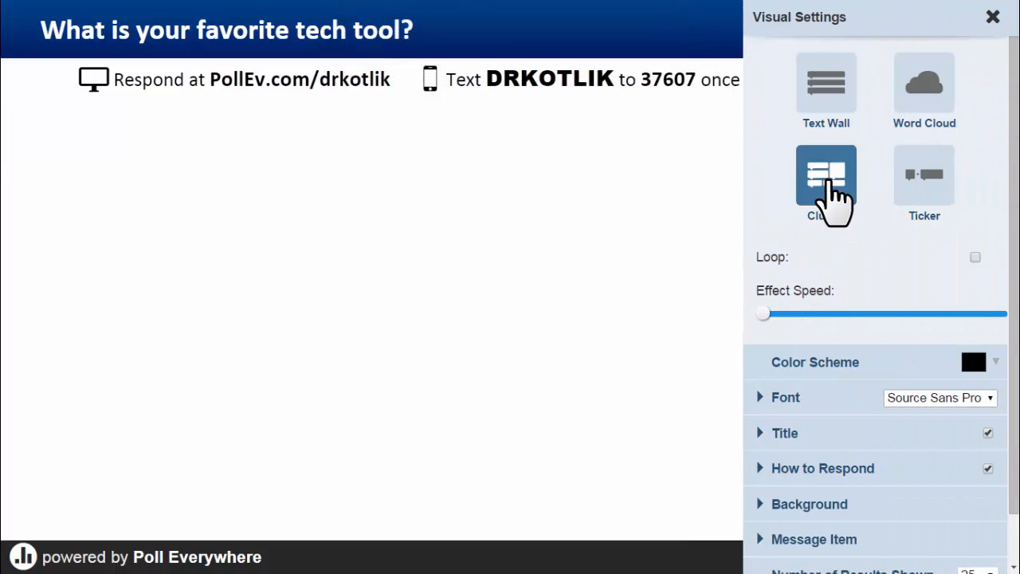
click(924, 191)
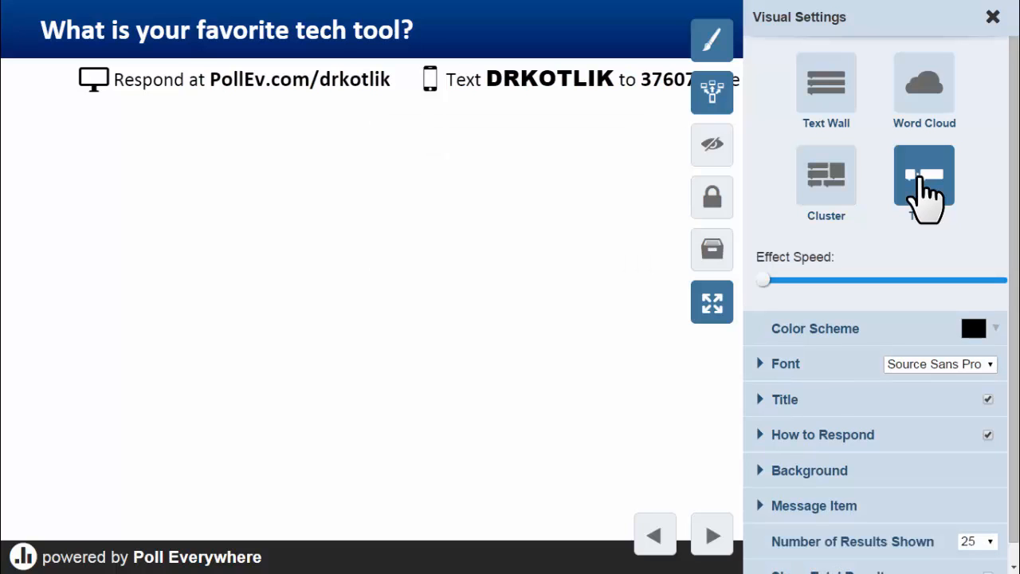
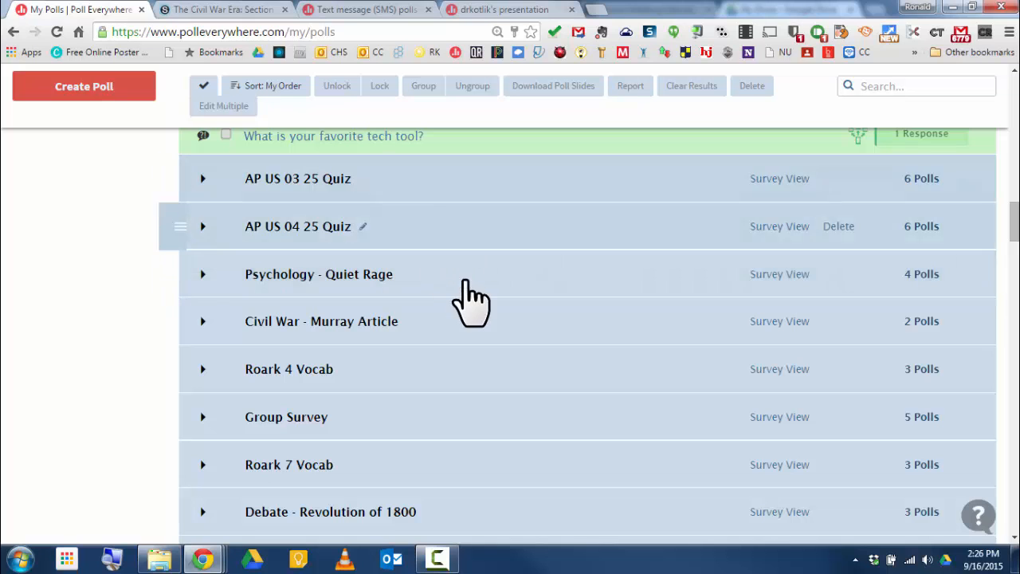
Step: Scroll down the poll groups to Bradley's Flags of Our Fathers and expand it to open one of its polls
scroll(477, 302, down, 3)
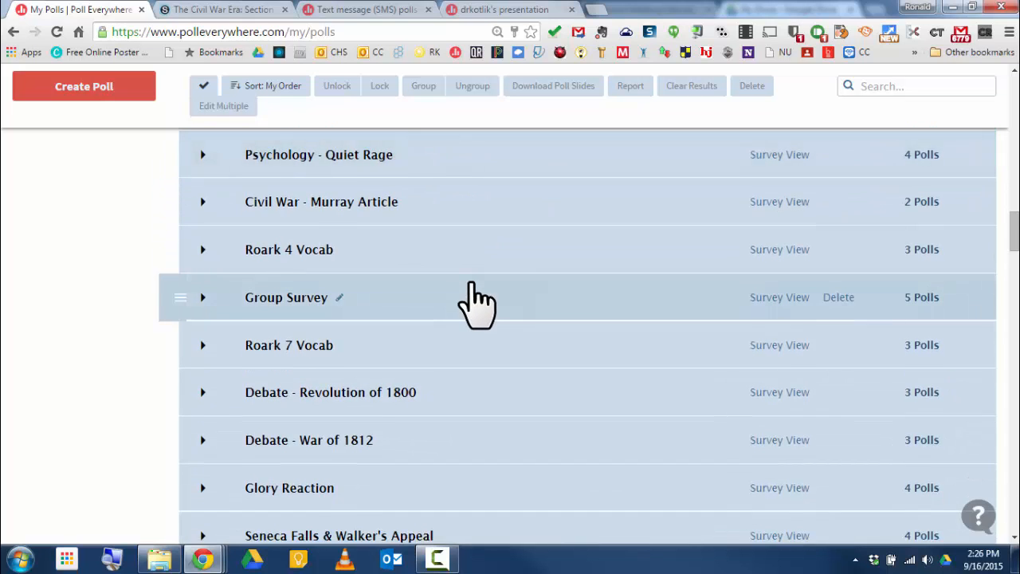
scroll(477, 301, down, 3)
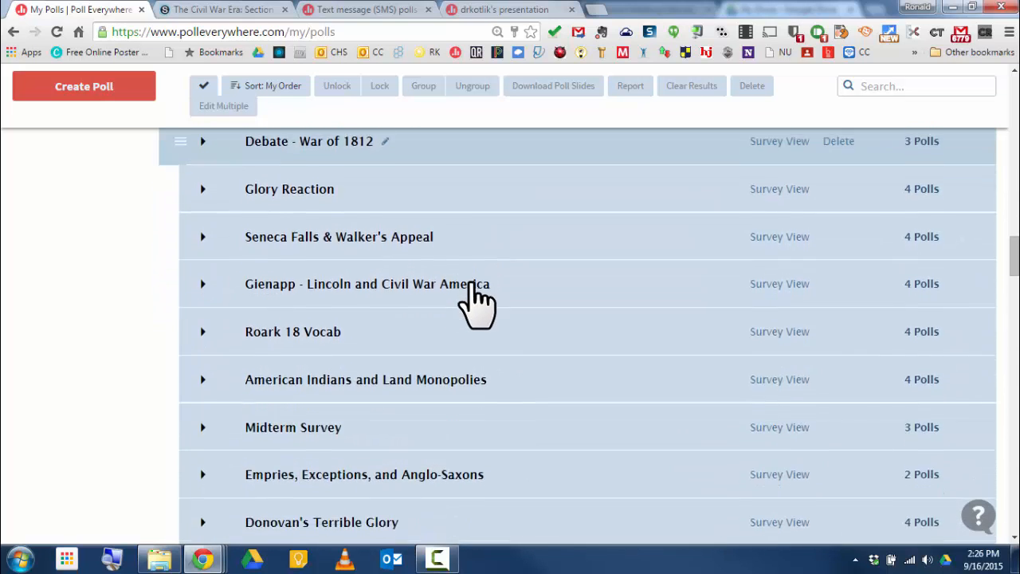
scroll(476, 302, down, 4)
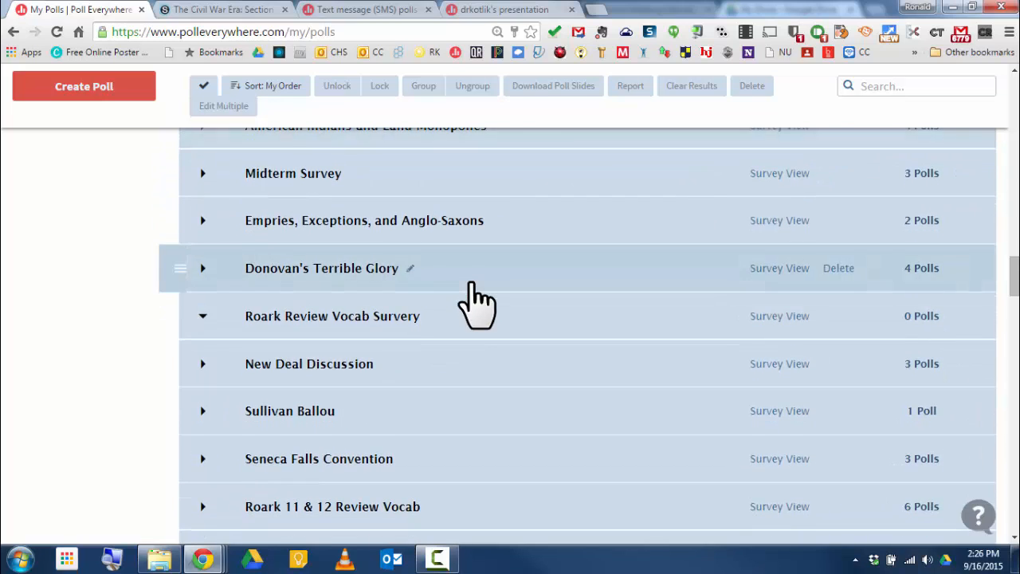
scroll(476, 302, down, 3)
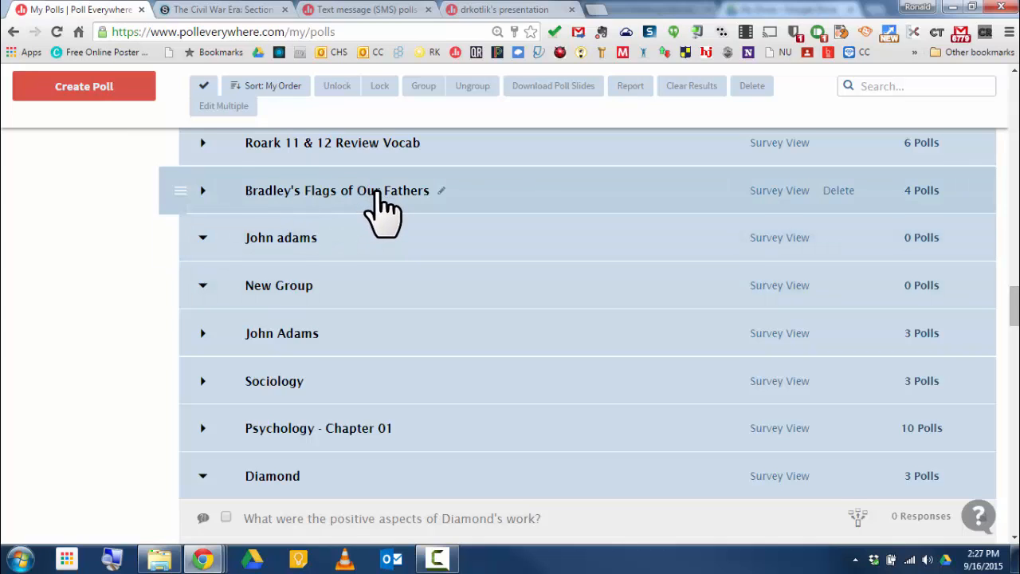
click(375, 192)
click(785, 209)
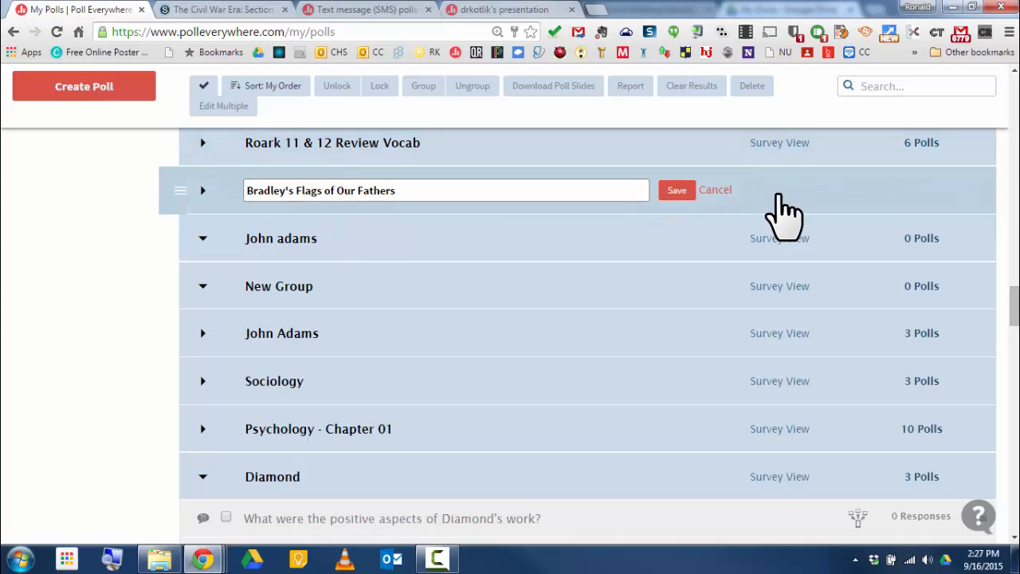
click(202, 191)
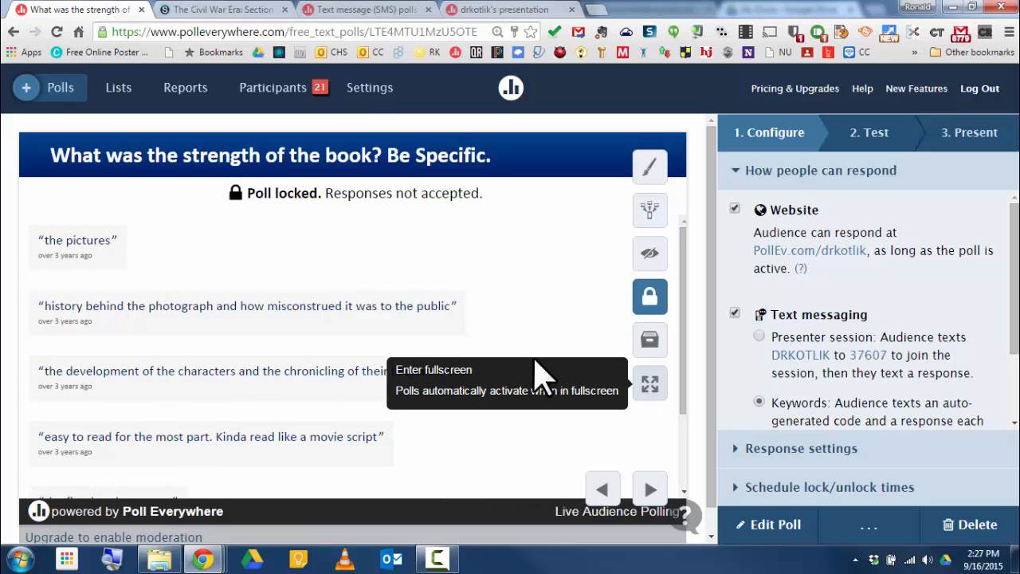
Step: Return to My Polls and browse through the Douglass Narrative group's chapter polls
click(59, 91)
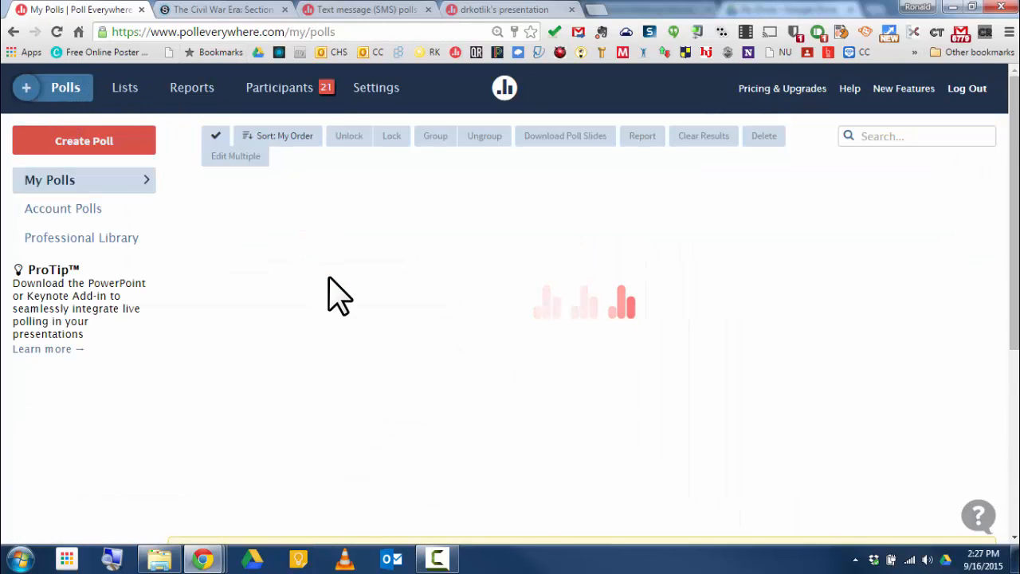
scroll(438, 319, down, 10)
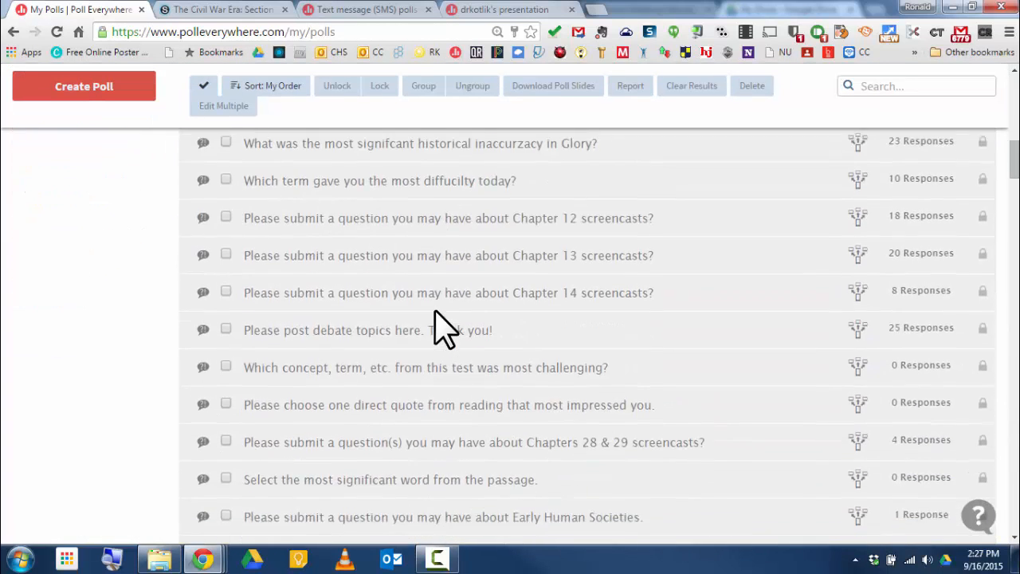
scroll(438, 327, down, 8)
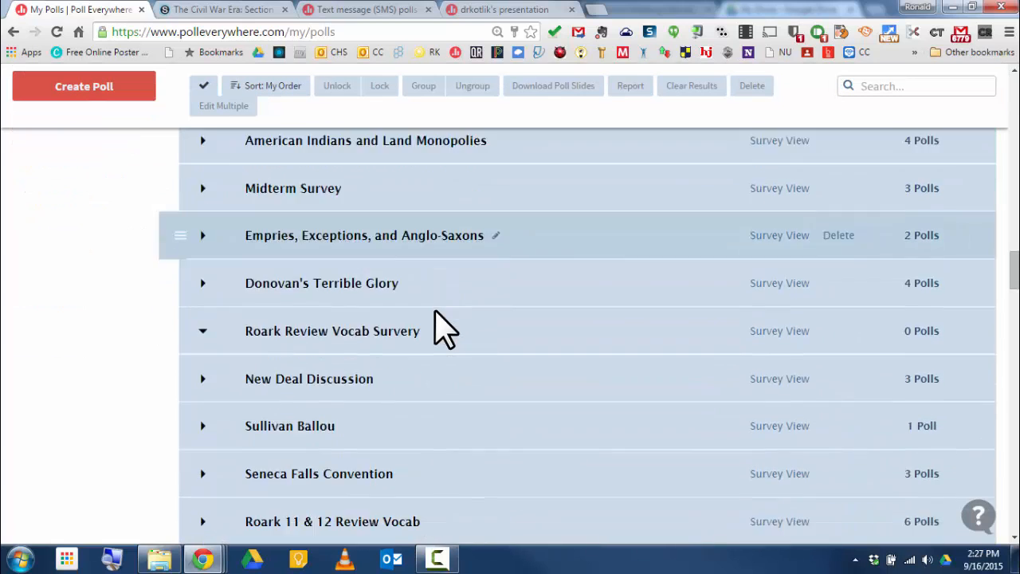
scroll(444, 326, down, 12)
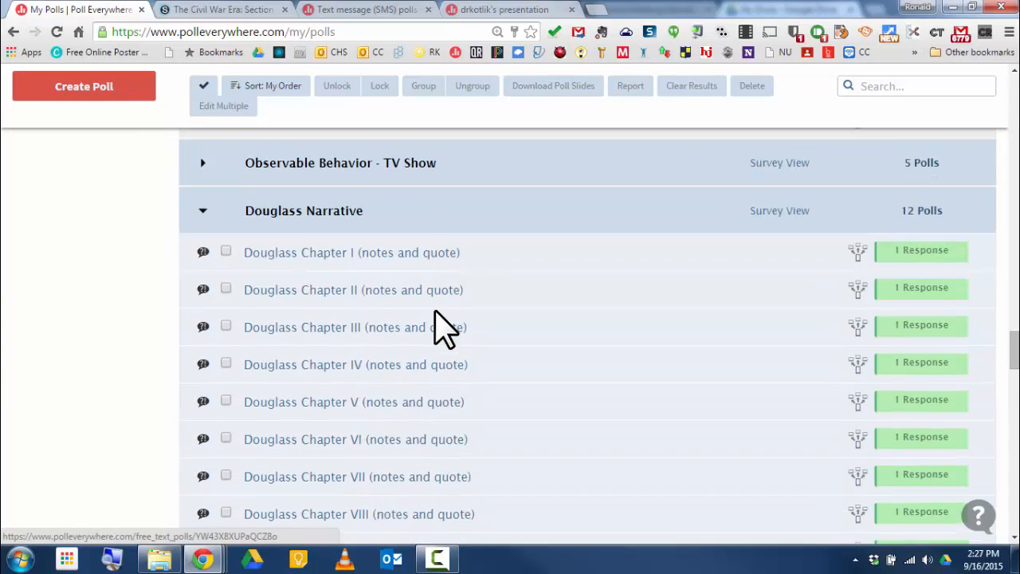
scroll(444, 327, down, 4)
scroll(444, 327, up, 1)
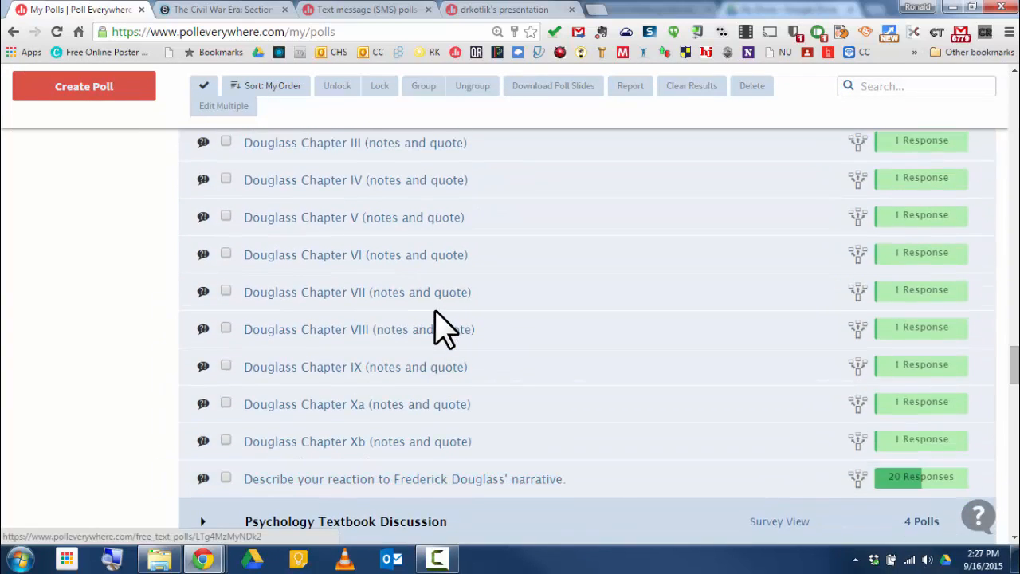
scroll(444, 326, up, 3)
scroll(444, 327, down, 2)
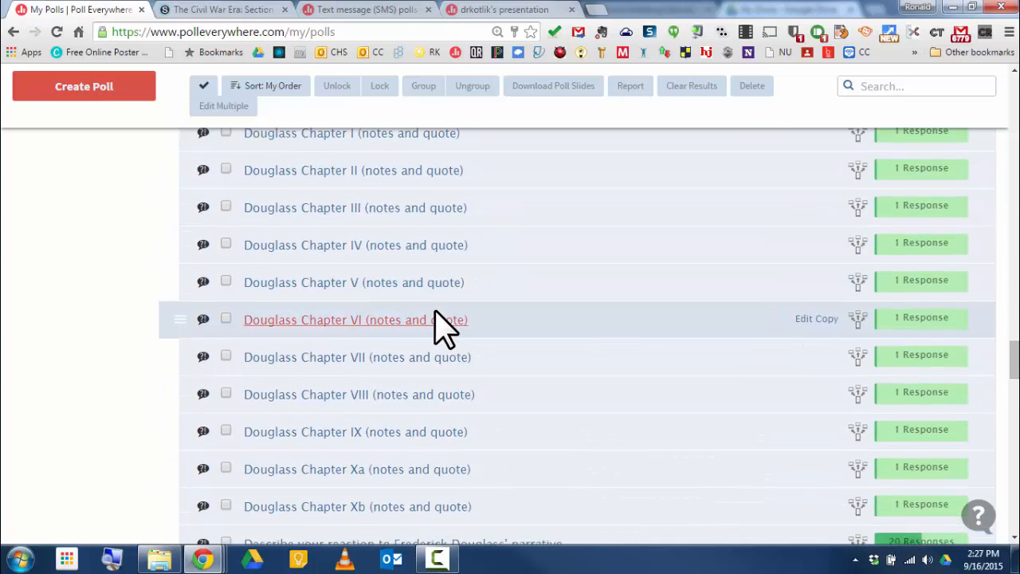
scroll(443, 327, up, 2)
scroll(444, 327, down, 1)
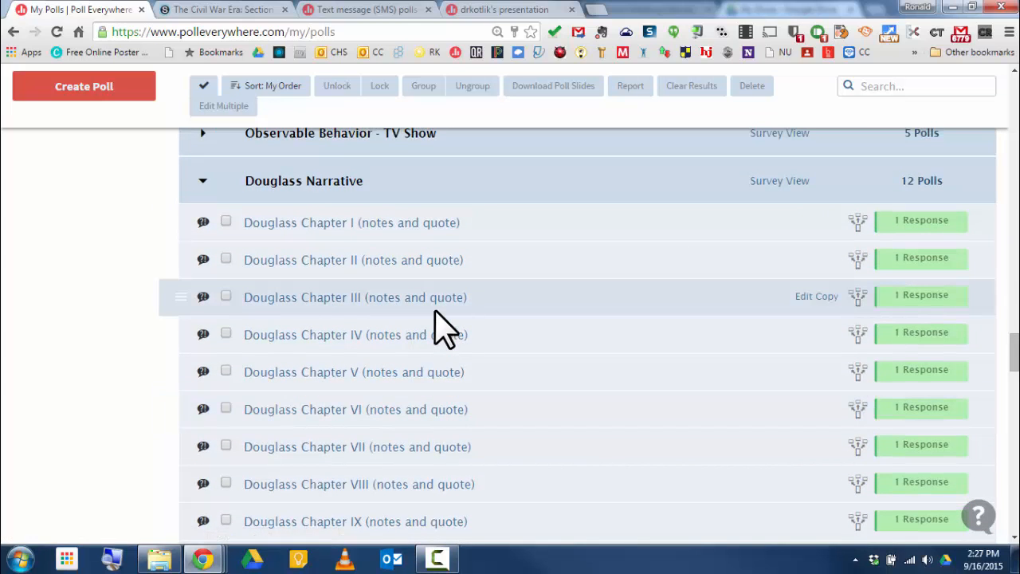
scroll(434, 311, down, 2)
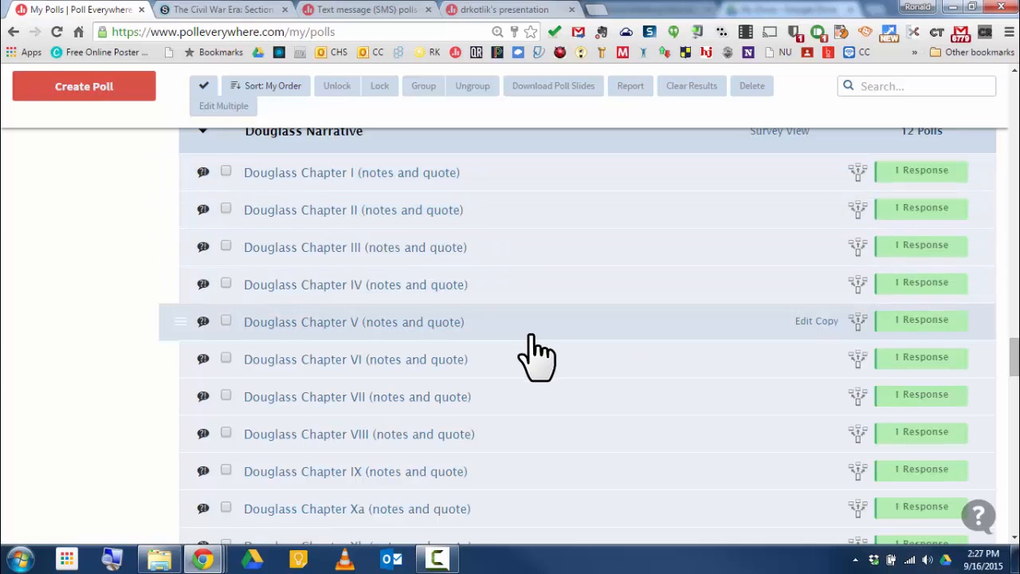
scroll(534, 353, down, 3)
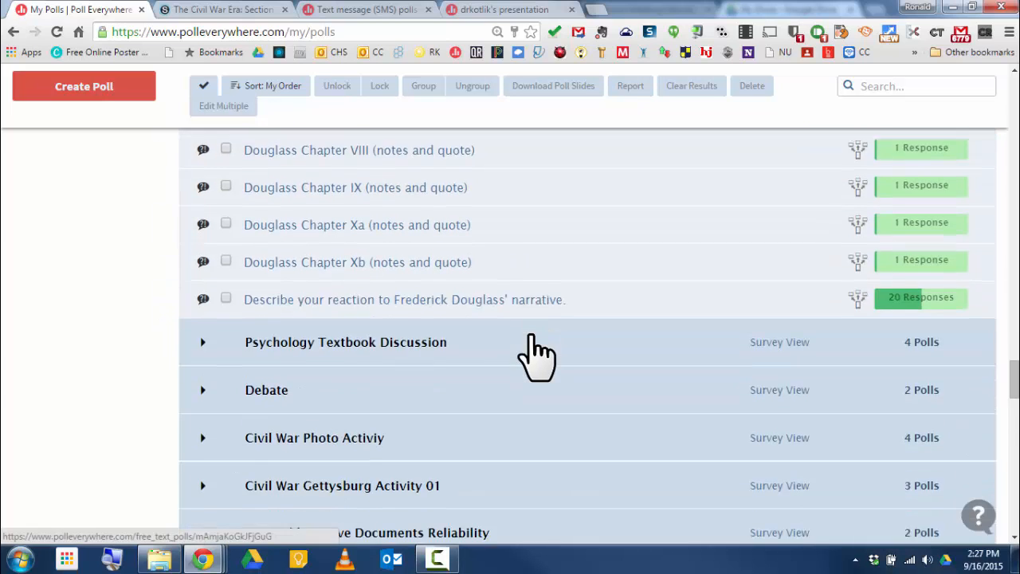
scroll(535, 353, up, 3)
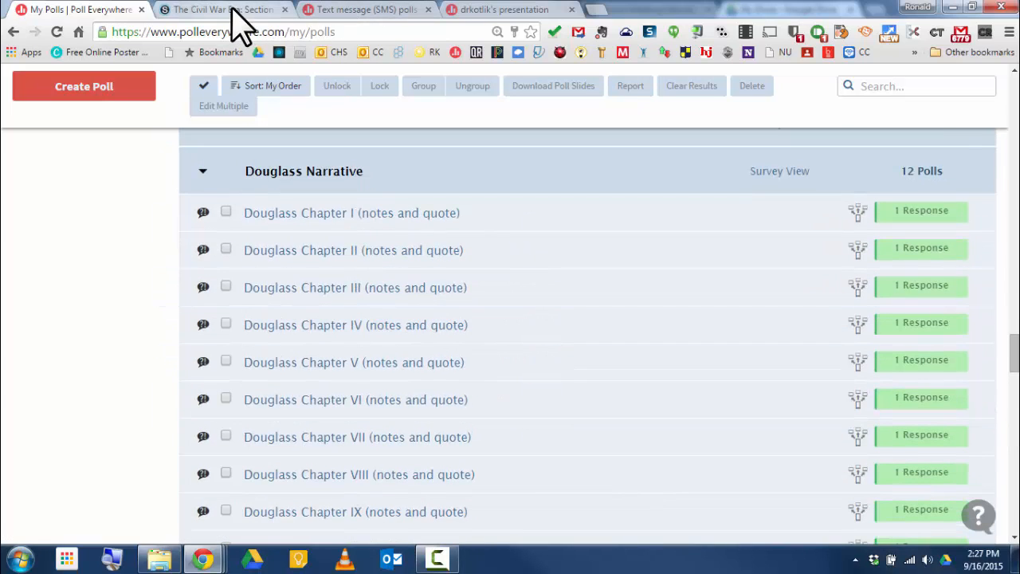
Step: Switch to the Schoology course tab and view the Fredrick Douglass Activity introduction page
click(223, 9)
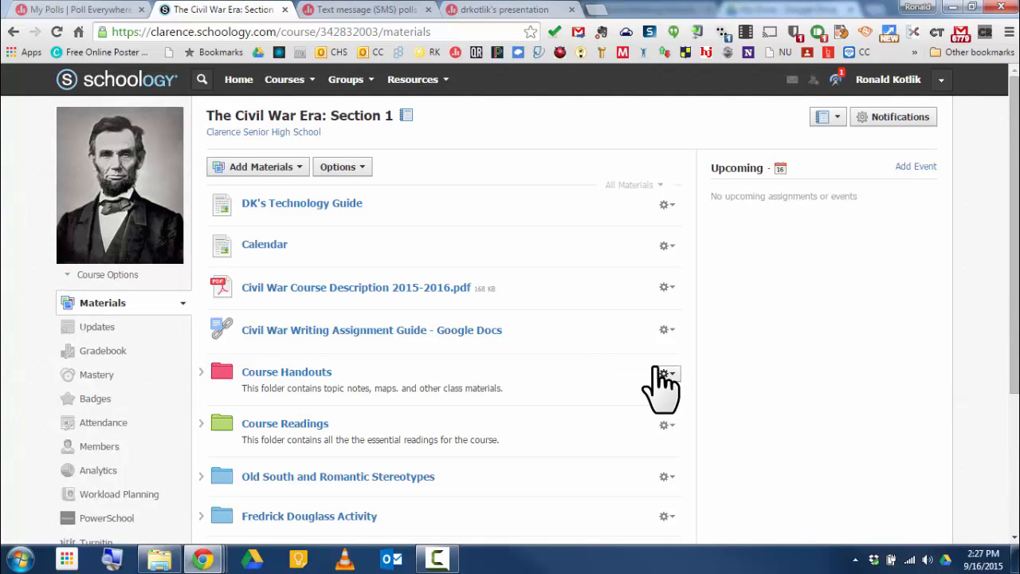
scroll(661, 387, down, 3)
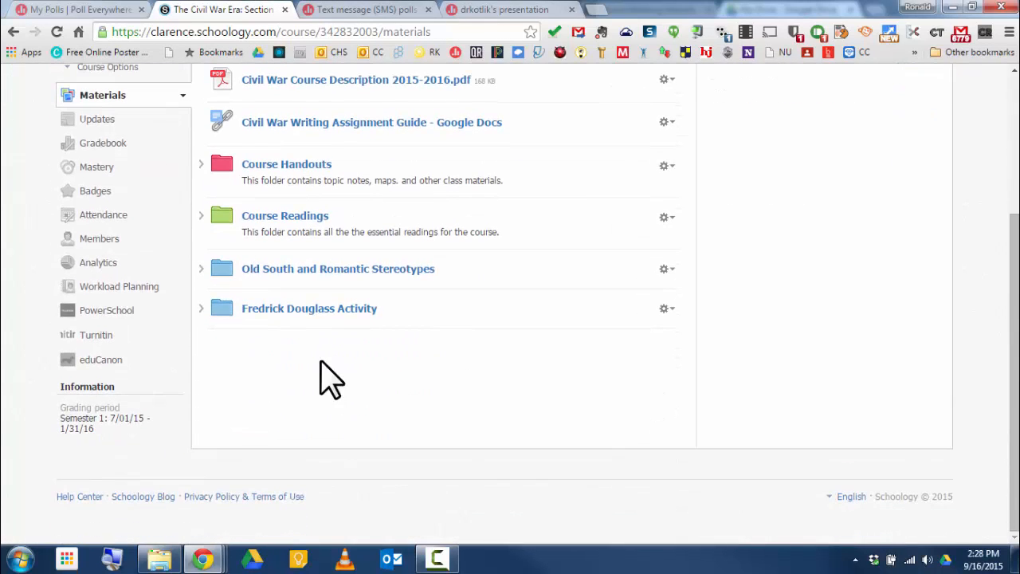
click(353, 315)
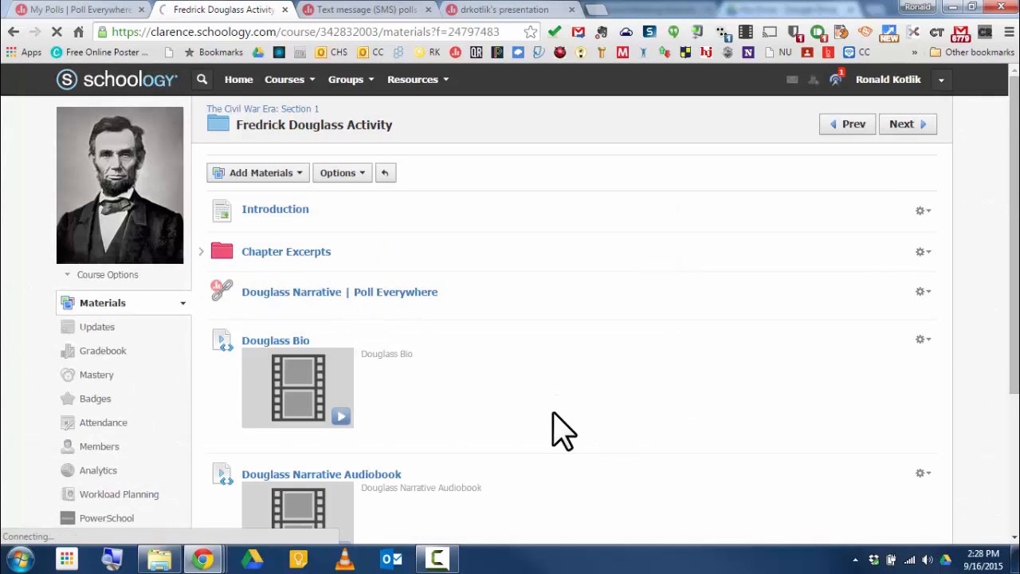
click(278, 211)
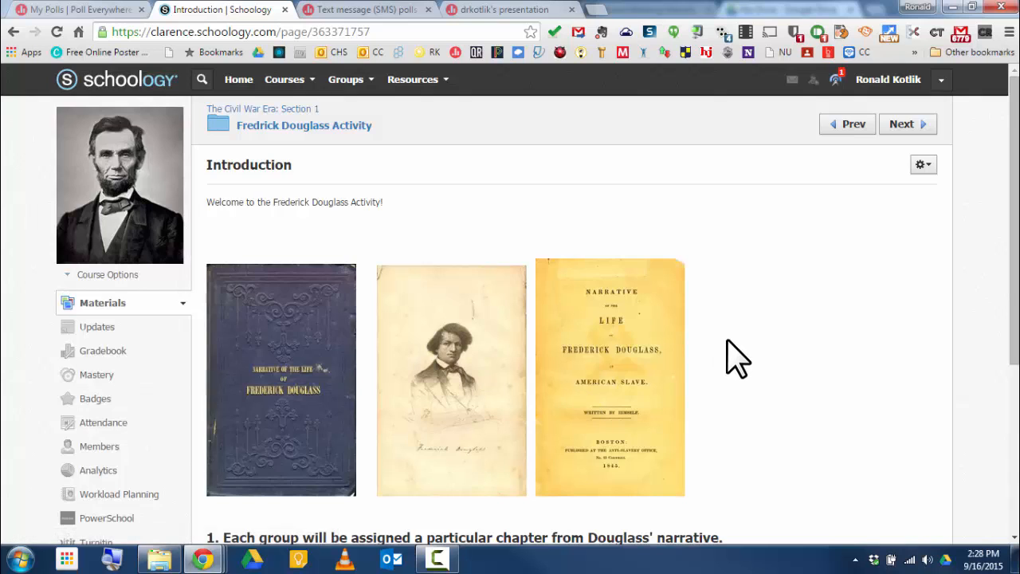
scroll(735, 358, down, 5)
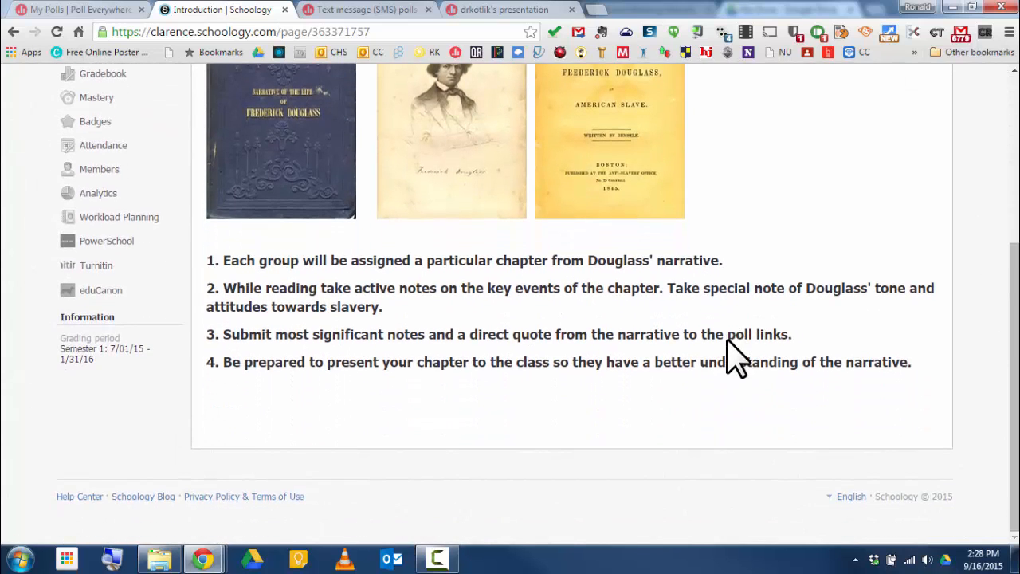
scroll(735, 358, up, 5)
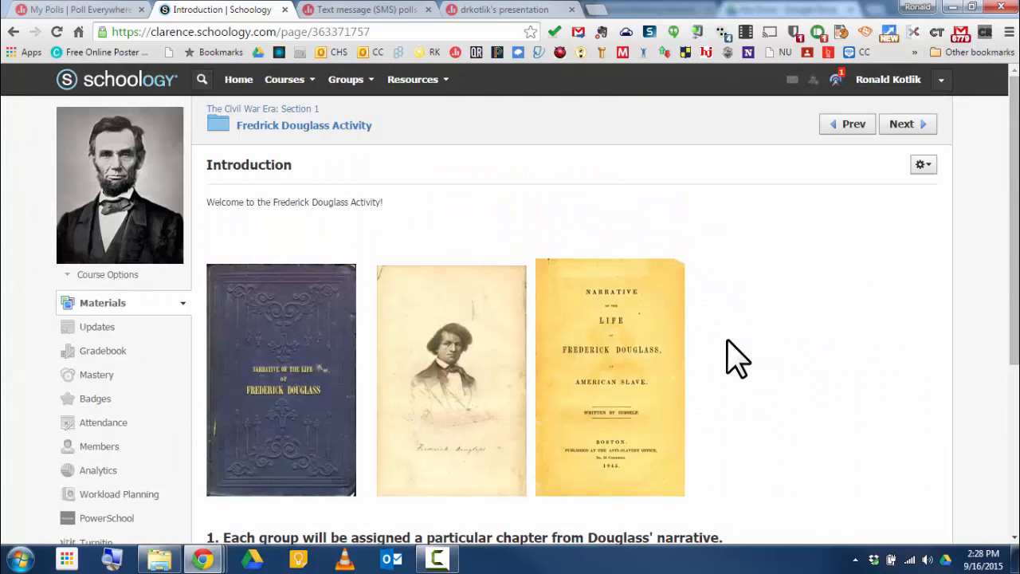
click(274, 109)
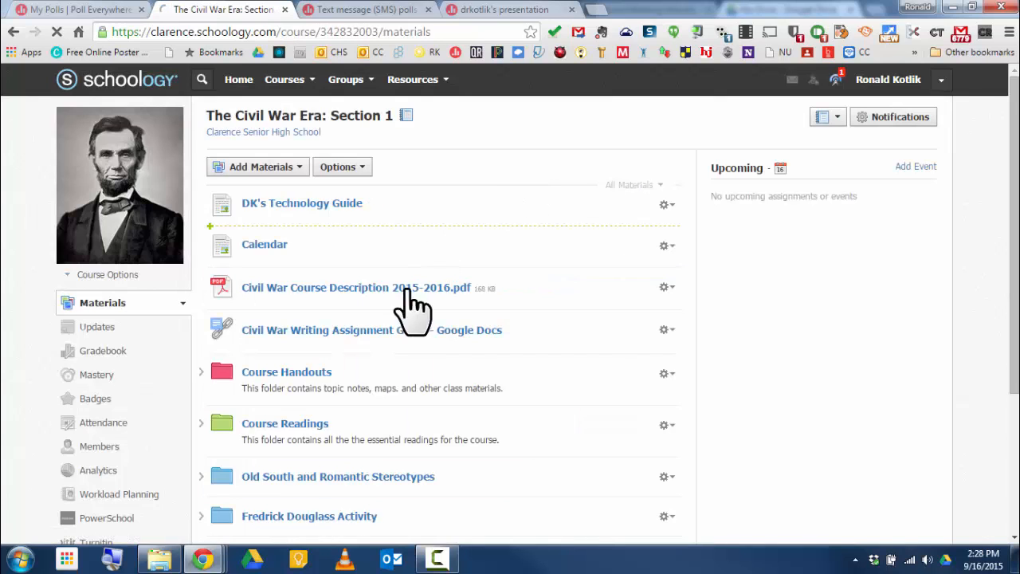
Step: Open the Douglass Narrative | Poll Everywhere link in the activity folder and scroll through the embedded survey
click(314, 517)
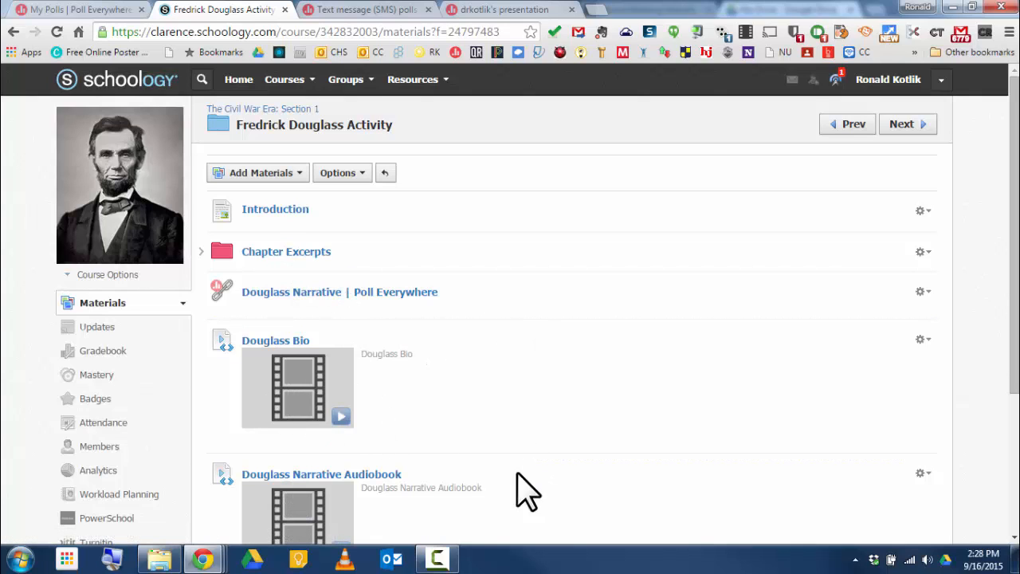
click(370, 295)
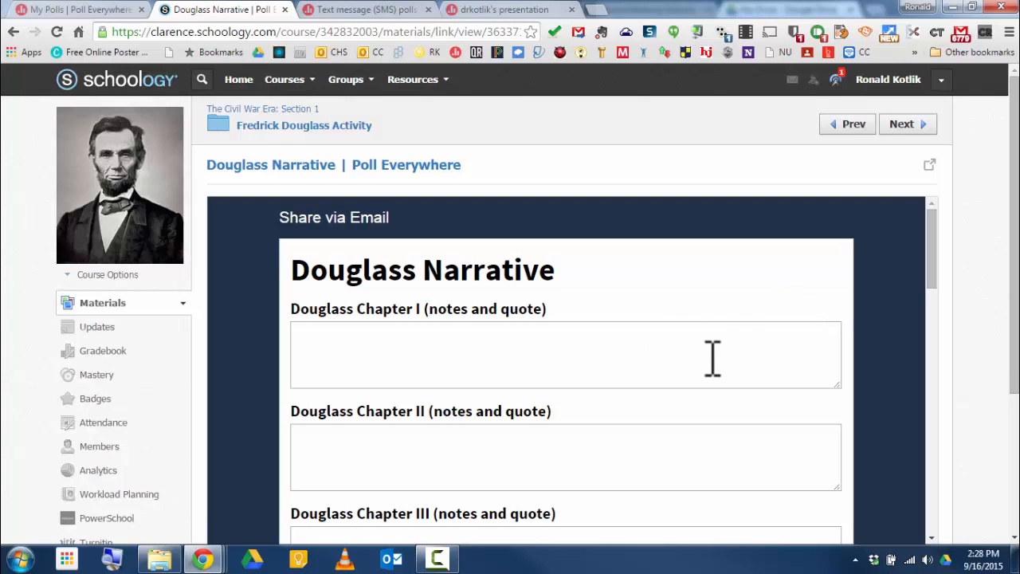
click(425, 350)
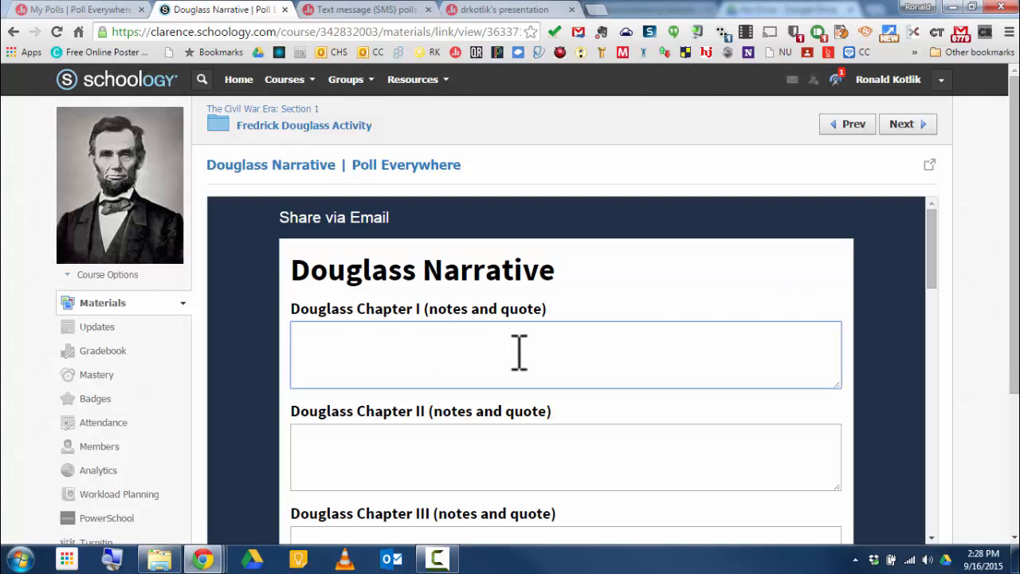
scroll(518, 353, down, 2)
click(423, 353)
scroll(423, 353, down, 3)
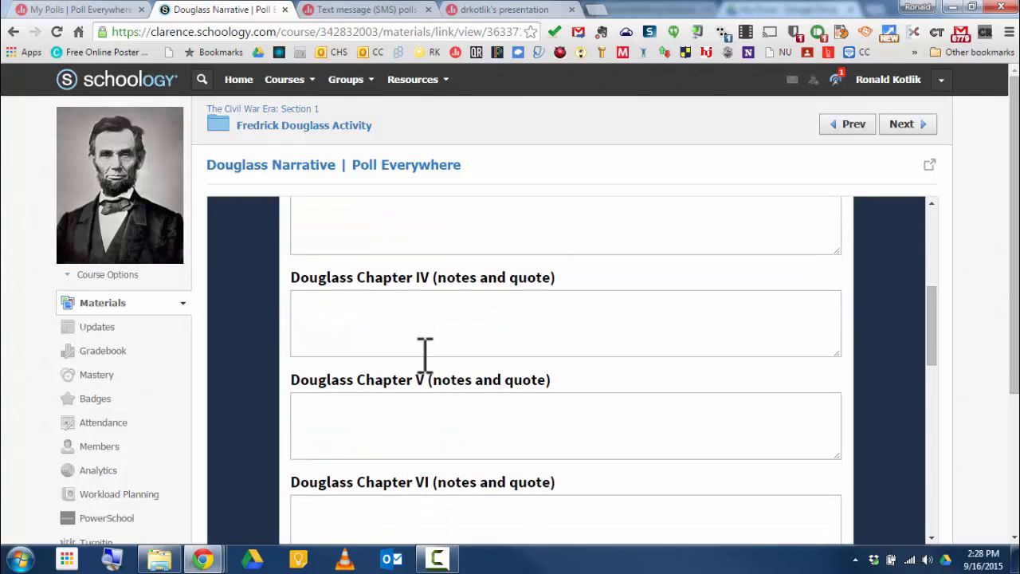
click(389, 417)
scroll(390, 417, down, 10)
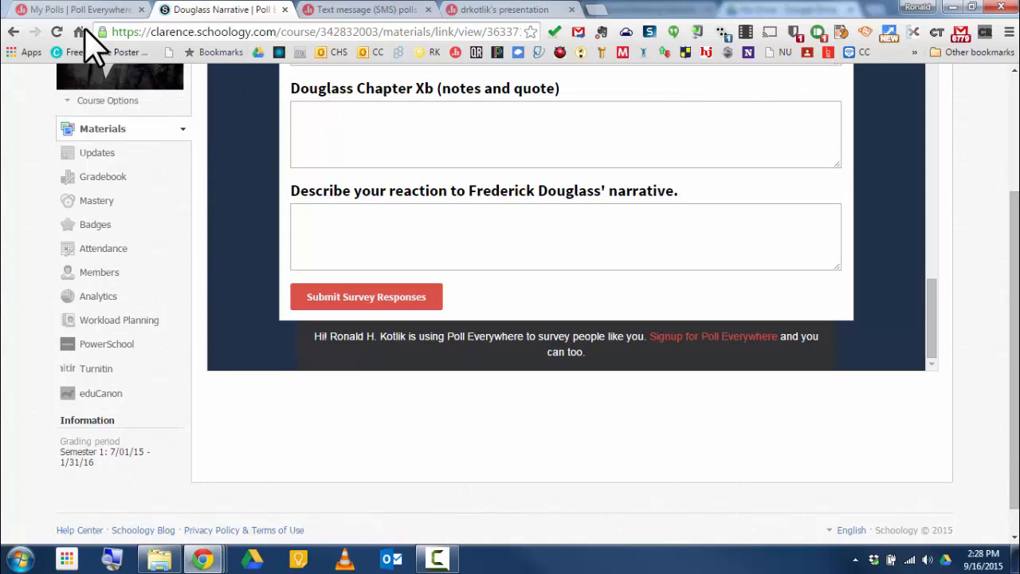
Step: Return to Poll Everywhere, open the Douglass Chapter I (notes and quote) poll and present it full screen
click(111, 11)
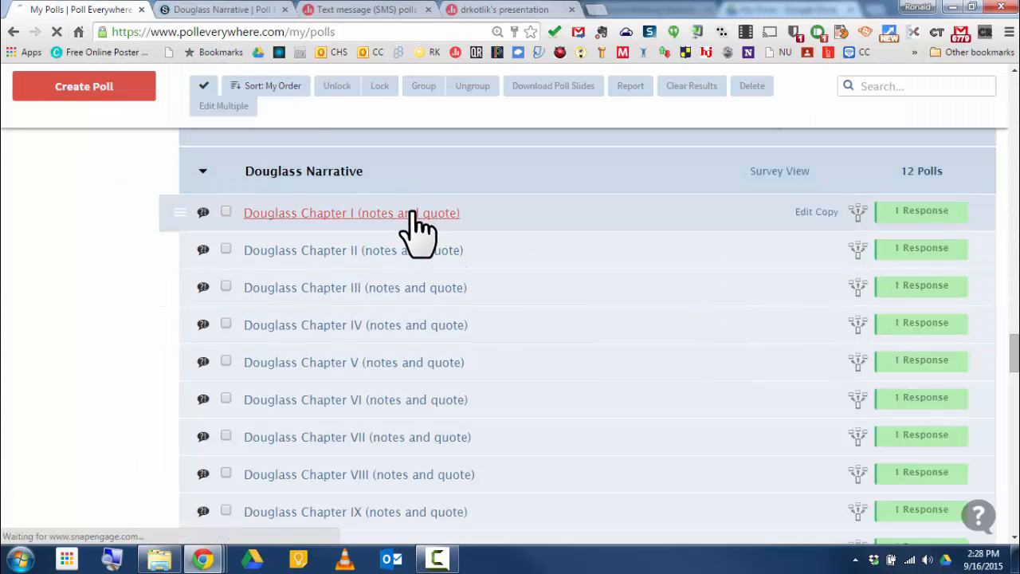
click(412, 214)
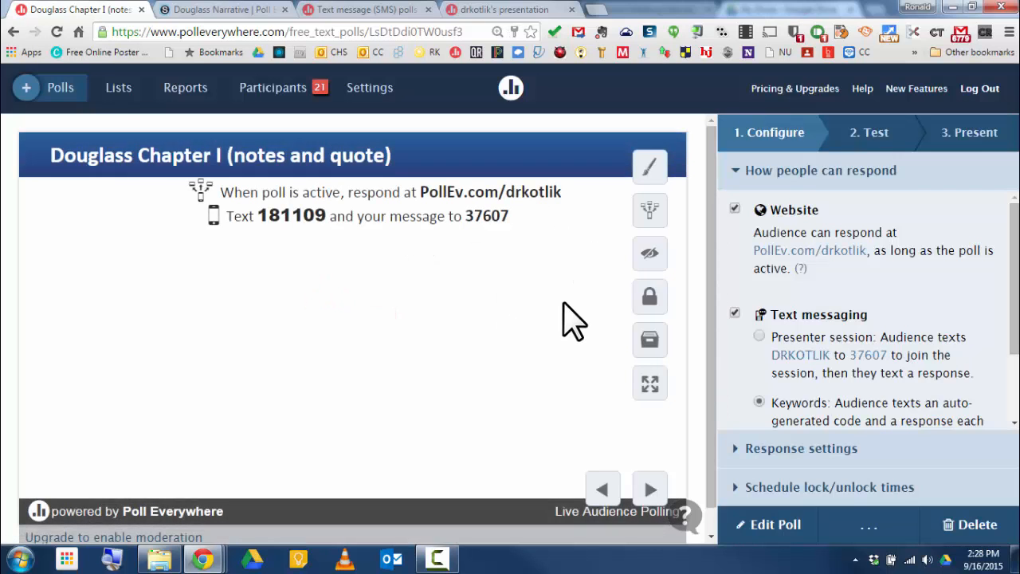
click(649, 384)
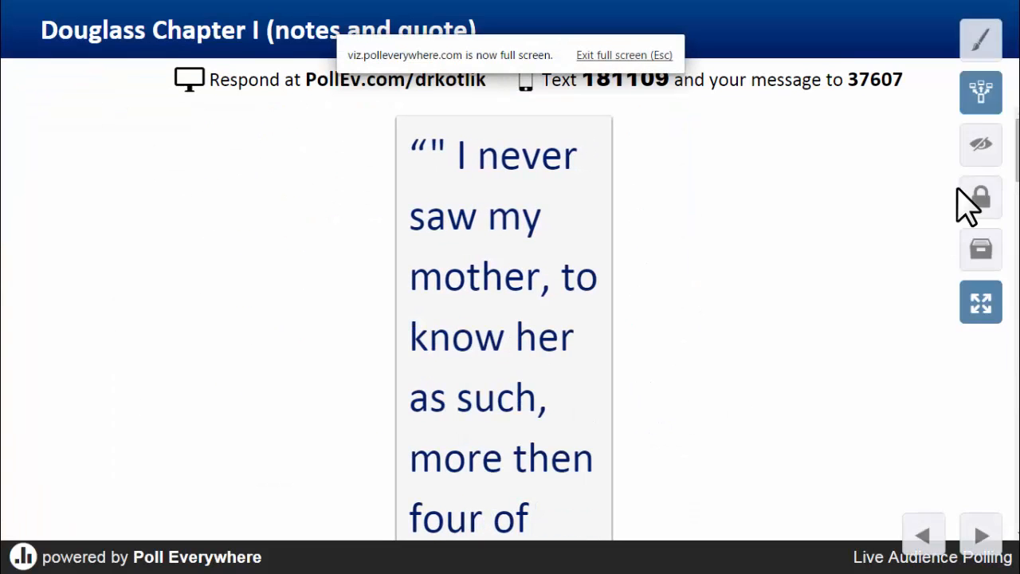
Step: Switch the poll's visual display to Text Wall and close the visual settings
click(980, 41)
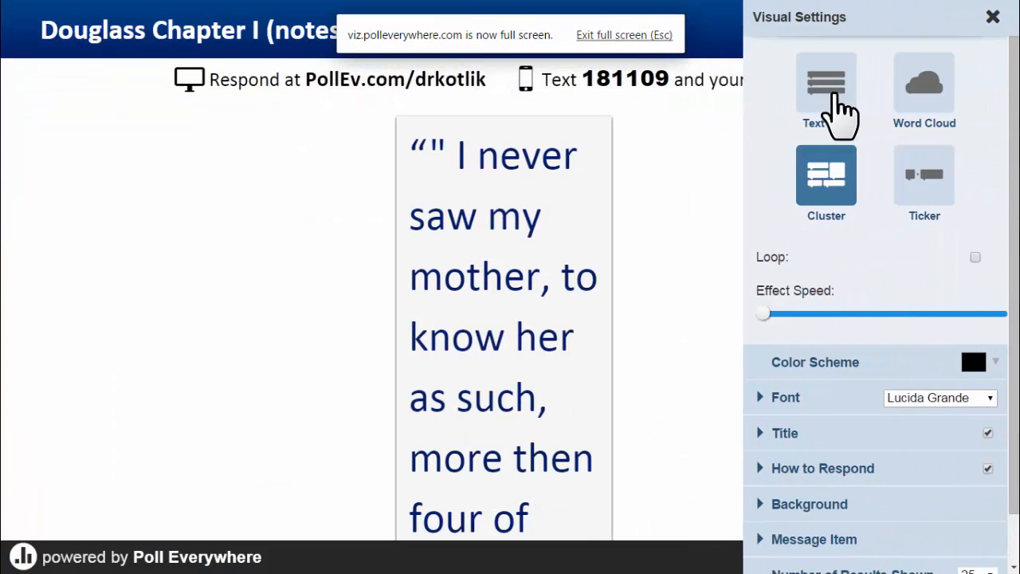
click(833, 96)
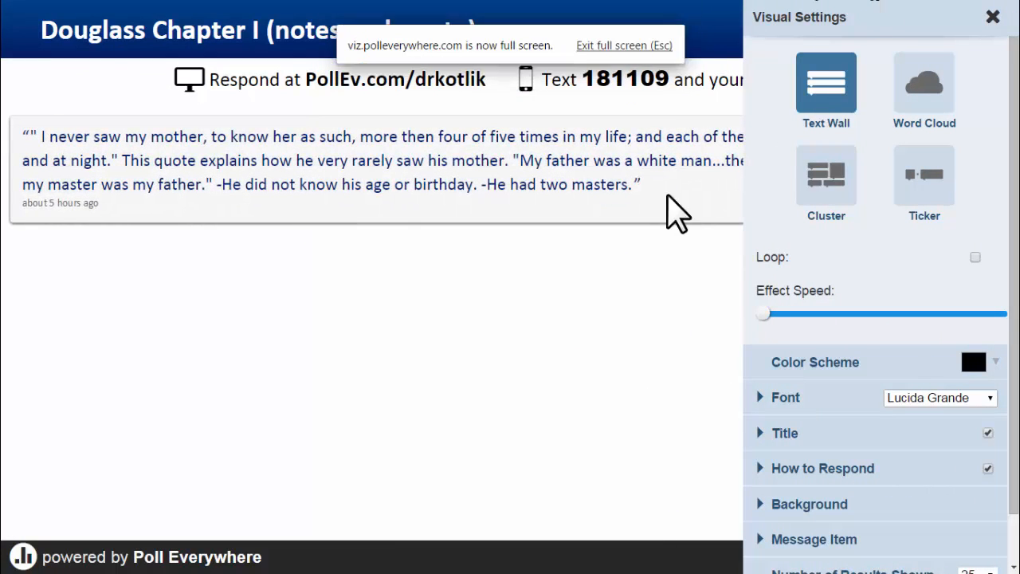
click(992, 17)
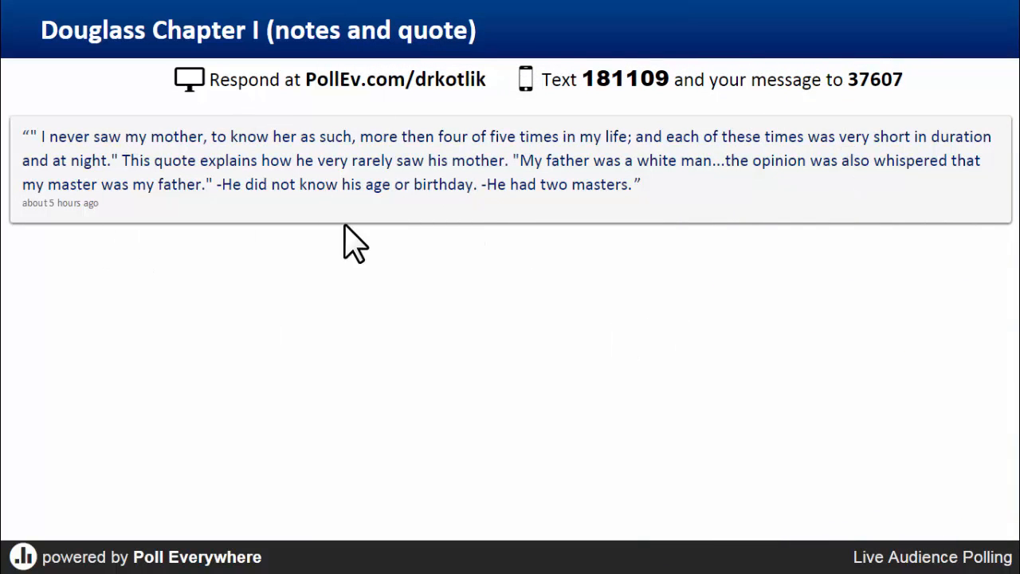
mouse_move(985, 547)
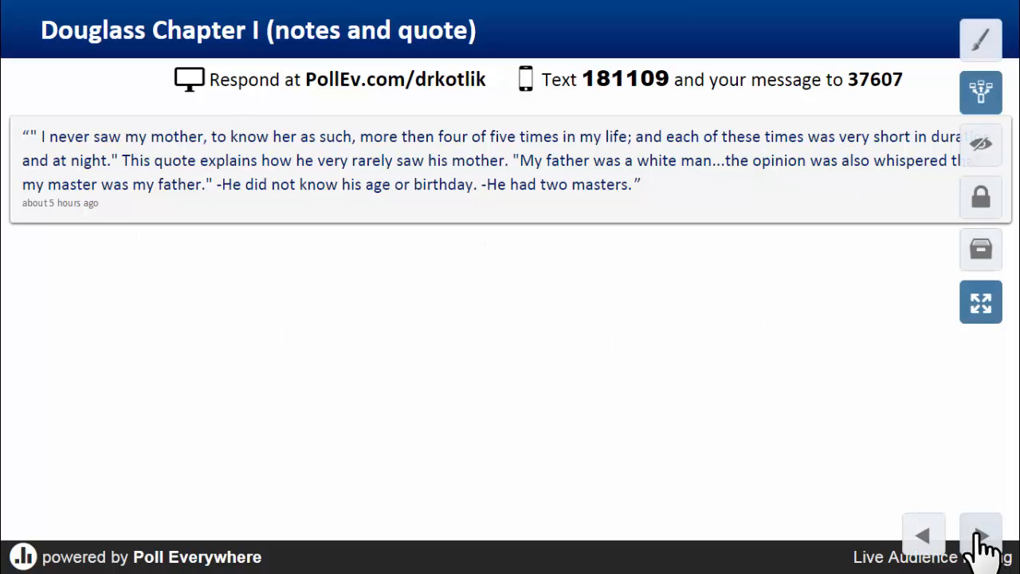
Step: Advance to the Douglass Chapter II (notes and quote) poll and switch its visual display to Text Wall
click(988, 548)
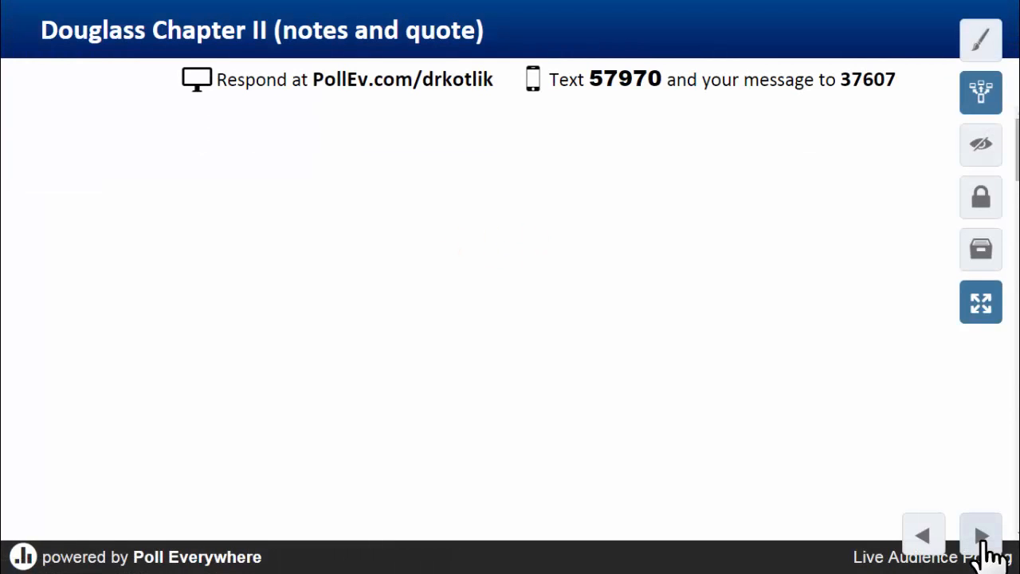
click(983, 44)
click(834, 80)
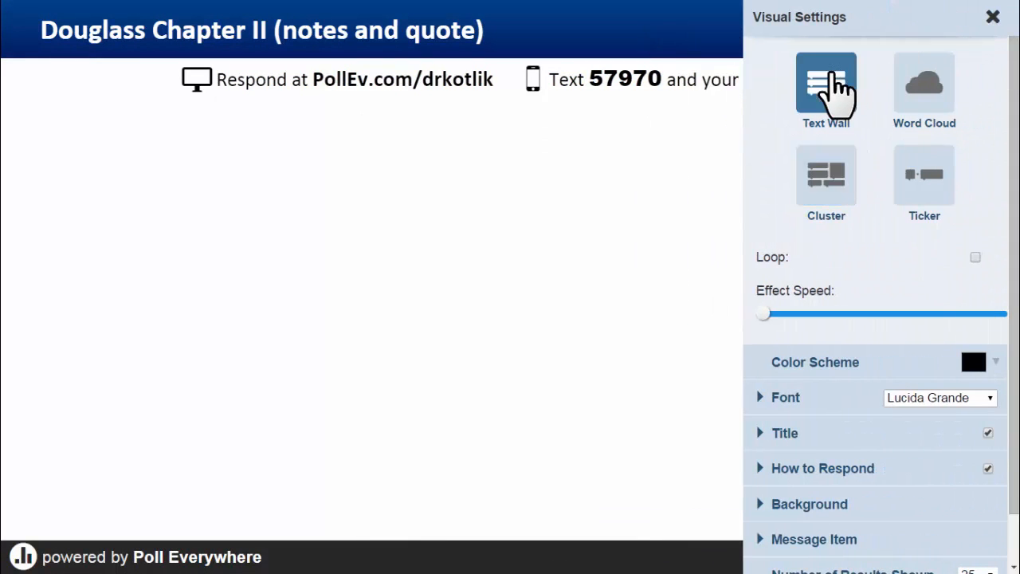
click(993, 19)
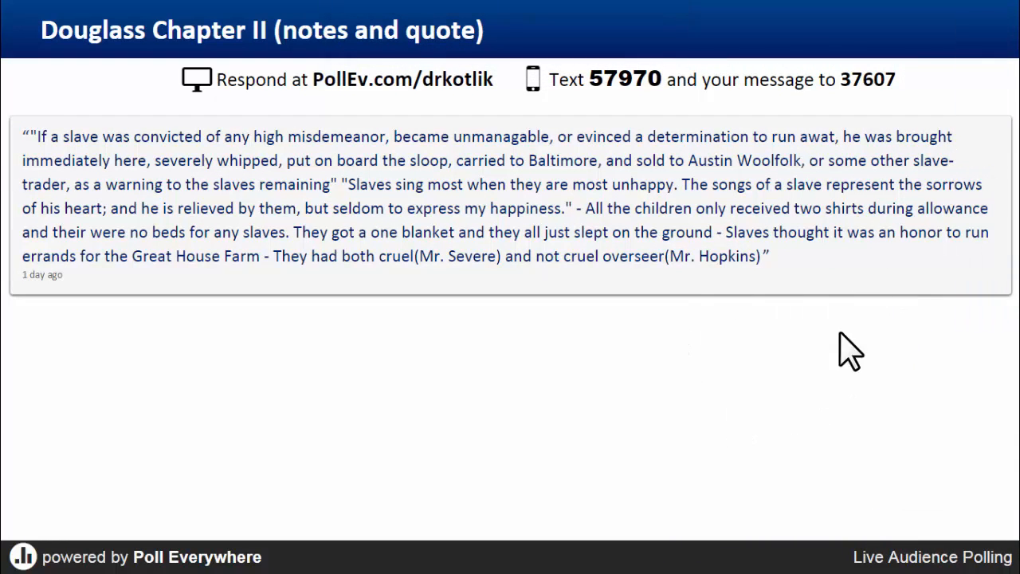
Step: Leave full screen and glance at the Schoology survey tab before returning to the poll
mouse_move(945, 503)
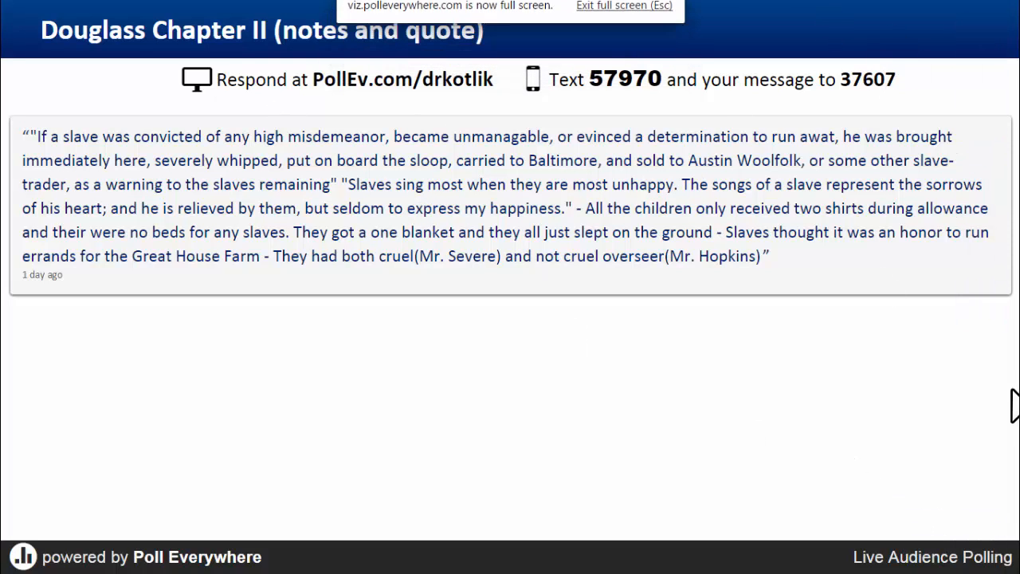
click(980, 305)
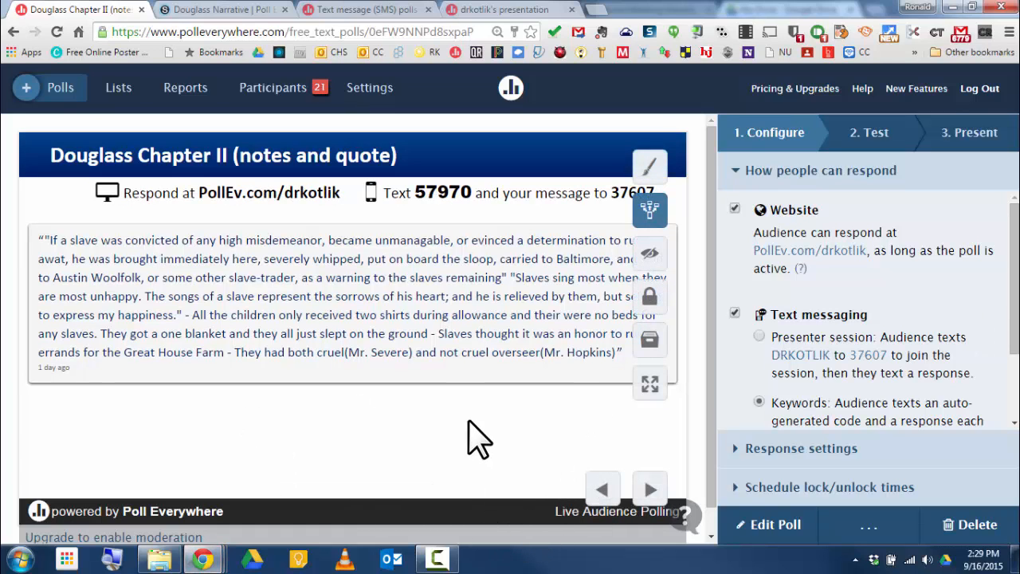
click(223, 10)
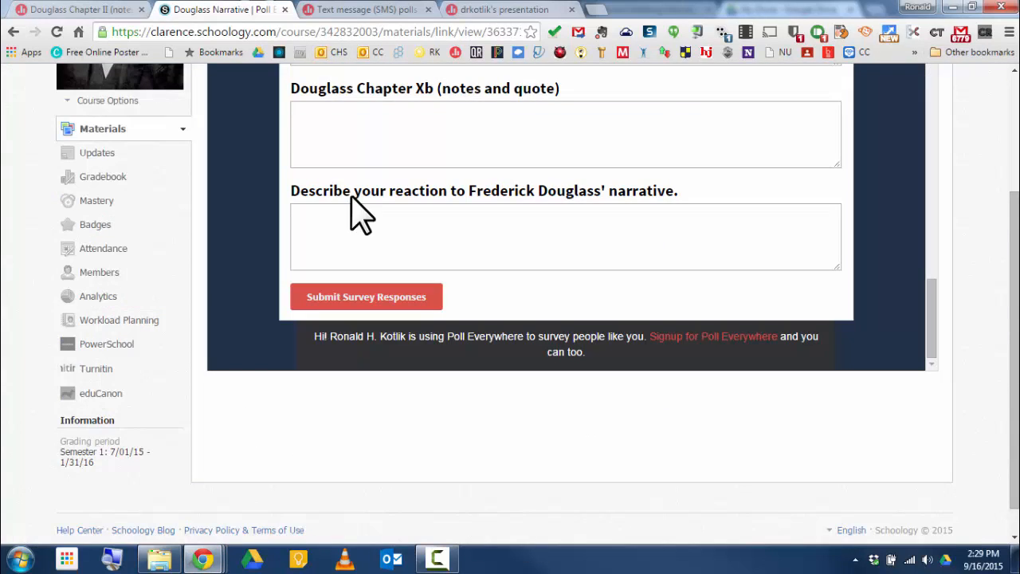
click(86, 12)
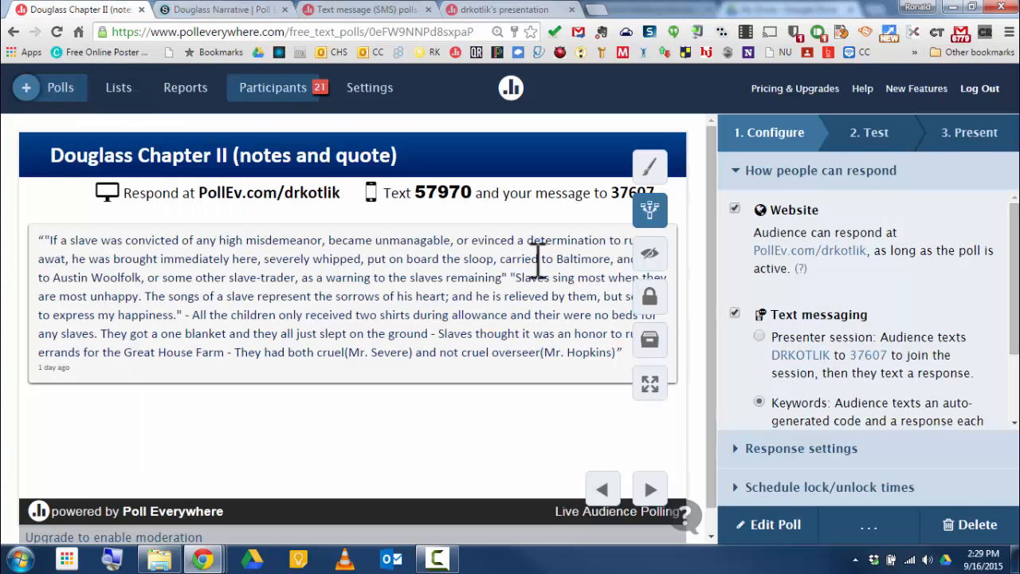
Step: Go to My Polls and open the Survey View of the Douglass Narrative group
click(68, 87)
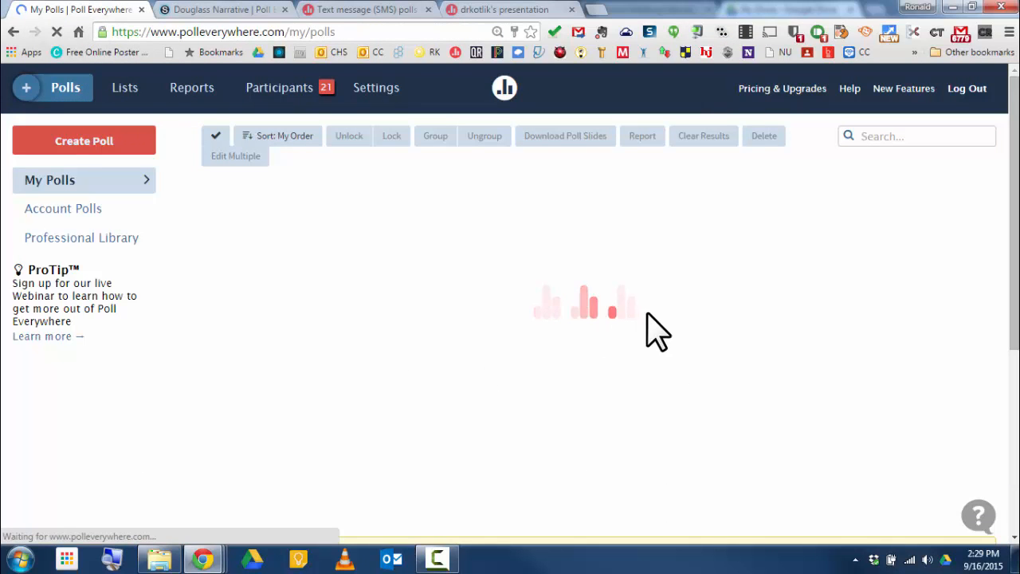
scroll(721, 338, down, 5)
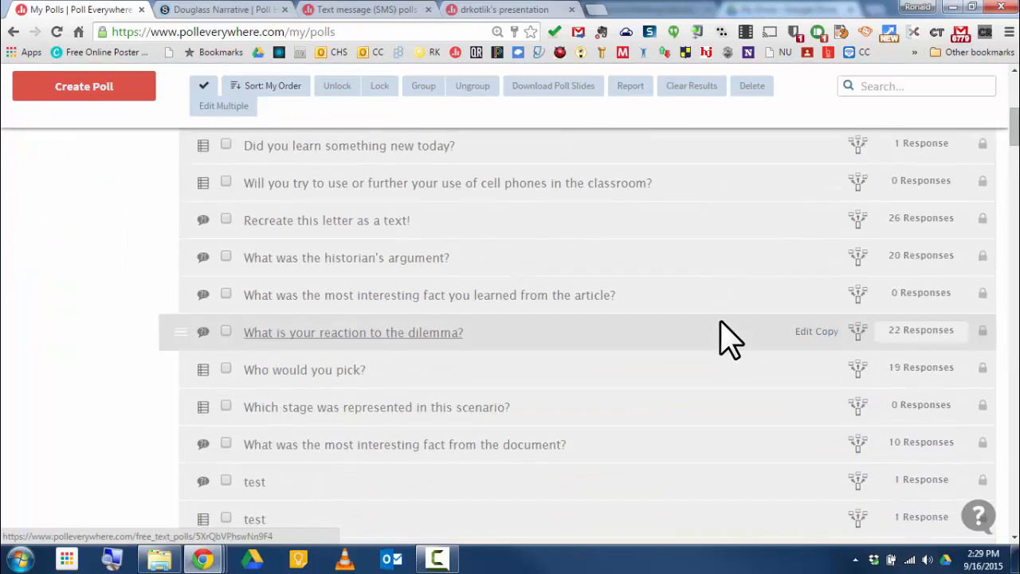
scroll(721, 338, down, 20)
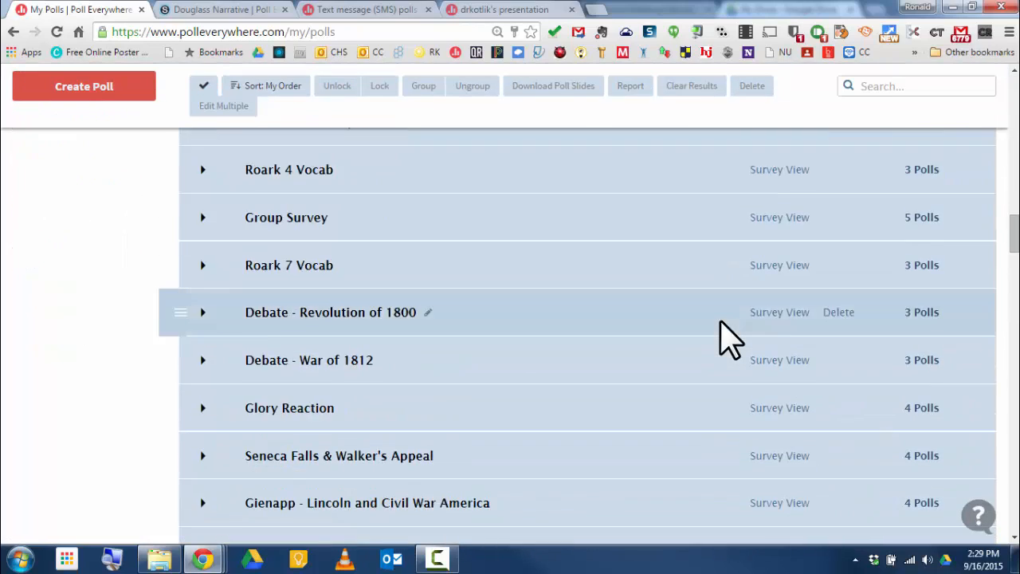
scroll(721, 338, down, 20)
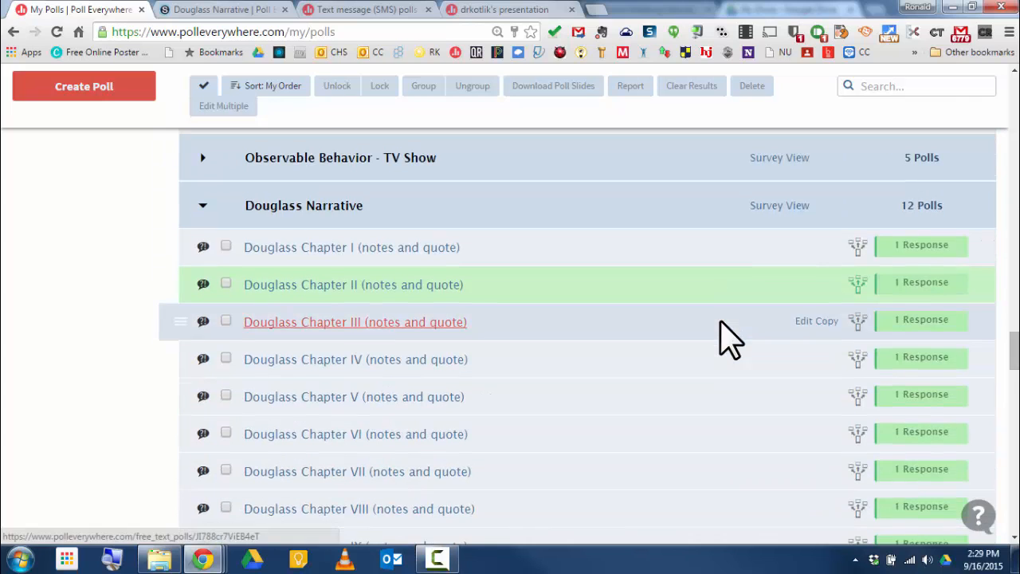
scroll(721, 322, down, 1)
scroll(721, 322, up, 1)
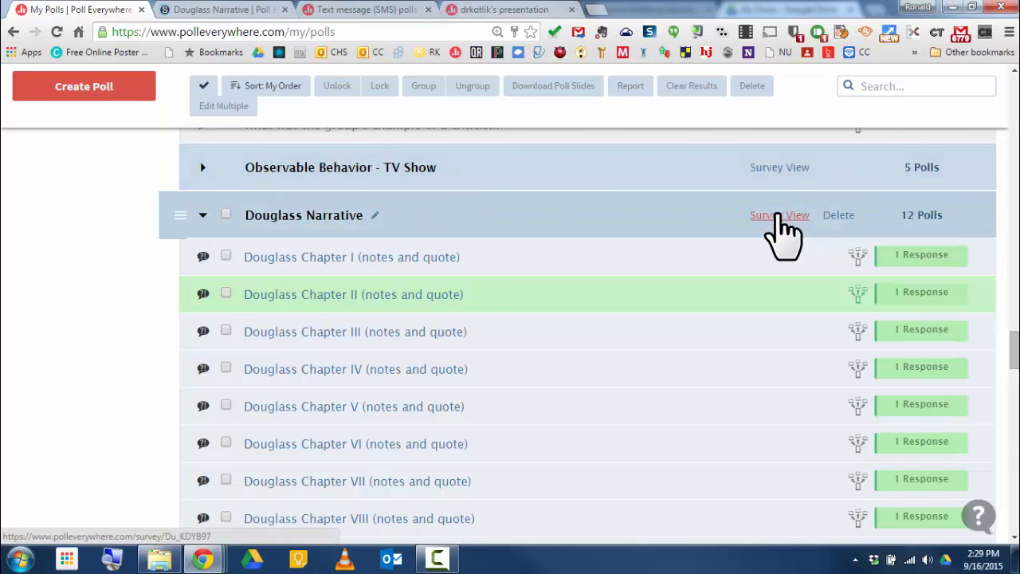
click(777, 215)
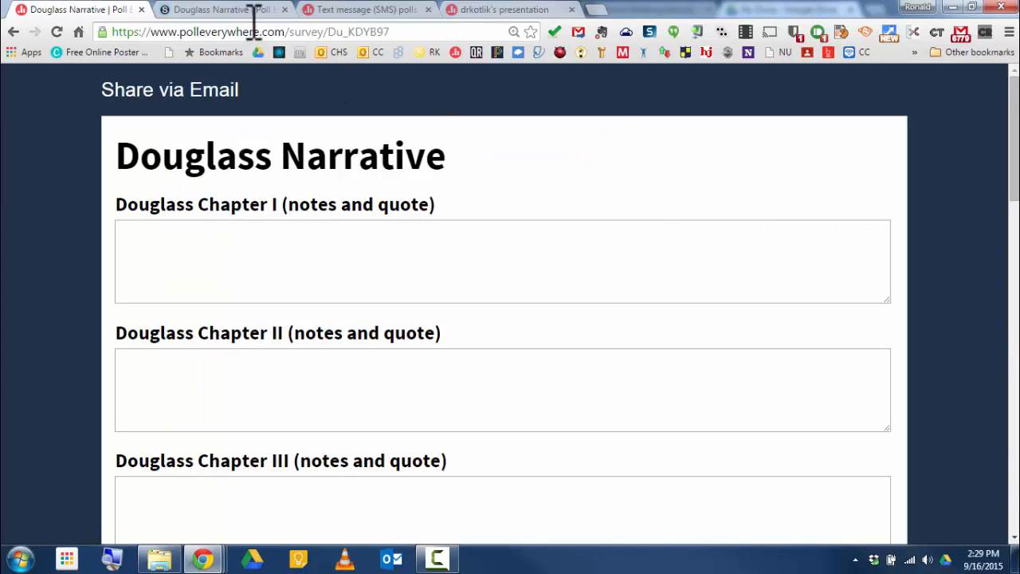
Step: Select the survey's web address and scroll through the survey questions
click(436, 31)
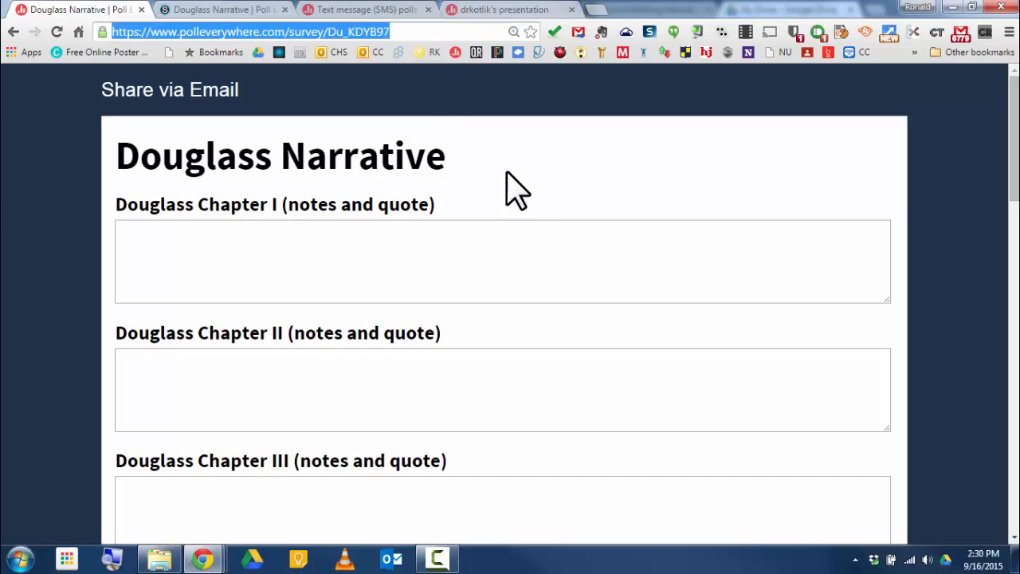
scroll(552, 203, down, 15)
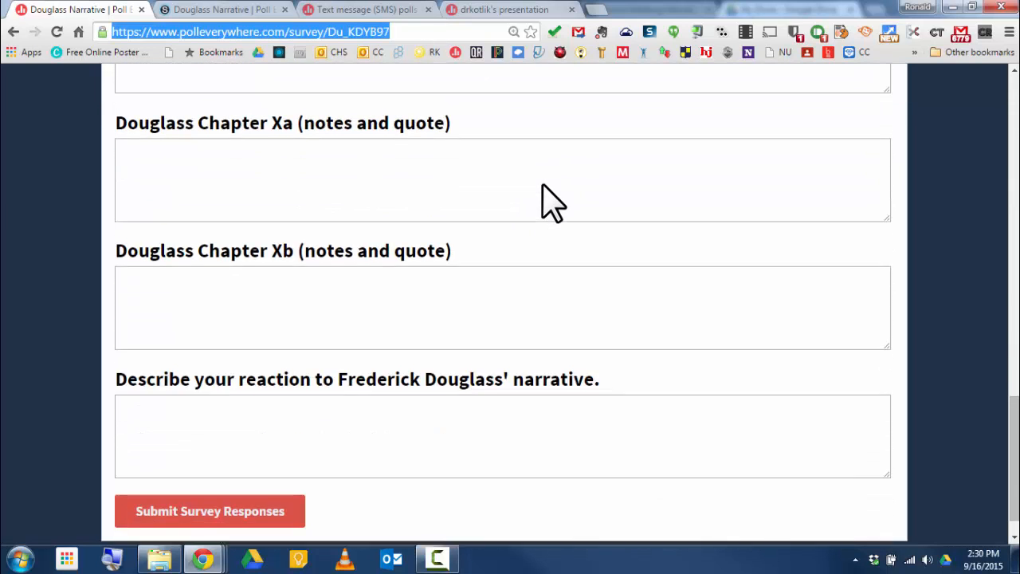
scroll(552, 203, up, 8)
scroll(552, 204, up, 7)
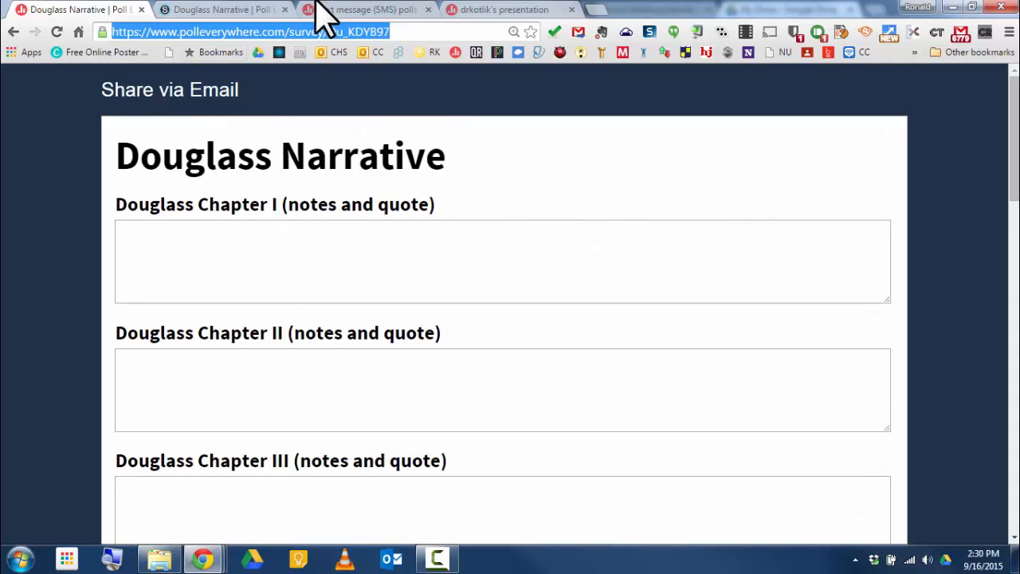
Step: Check the text message polls and presentation tabs, then go back to the My Polls list
click(372, 10)
click(478, 10)
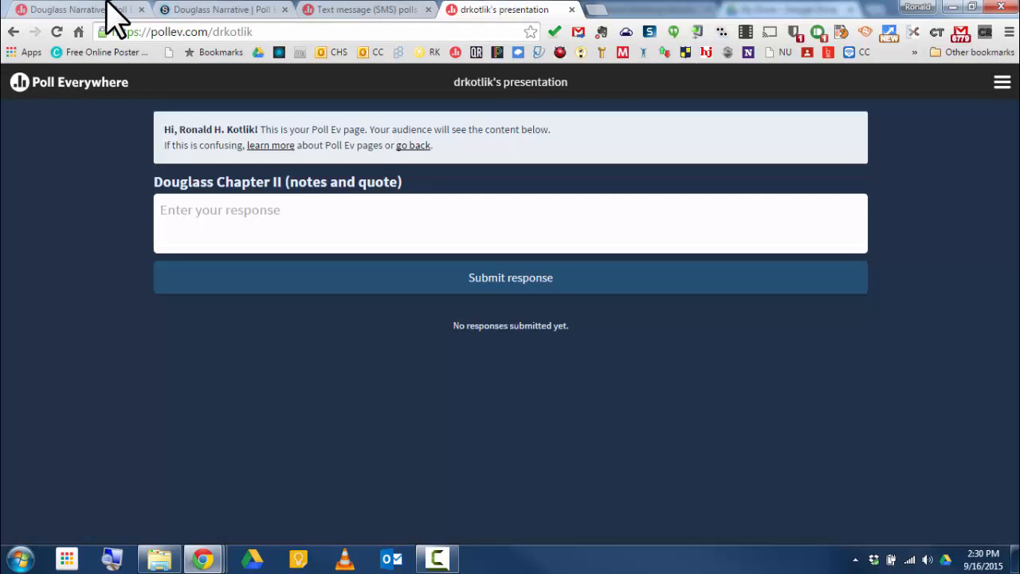
click(92, 8)
click(13, 32)
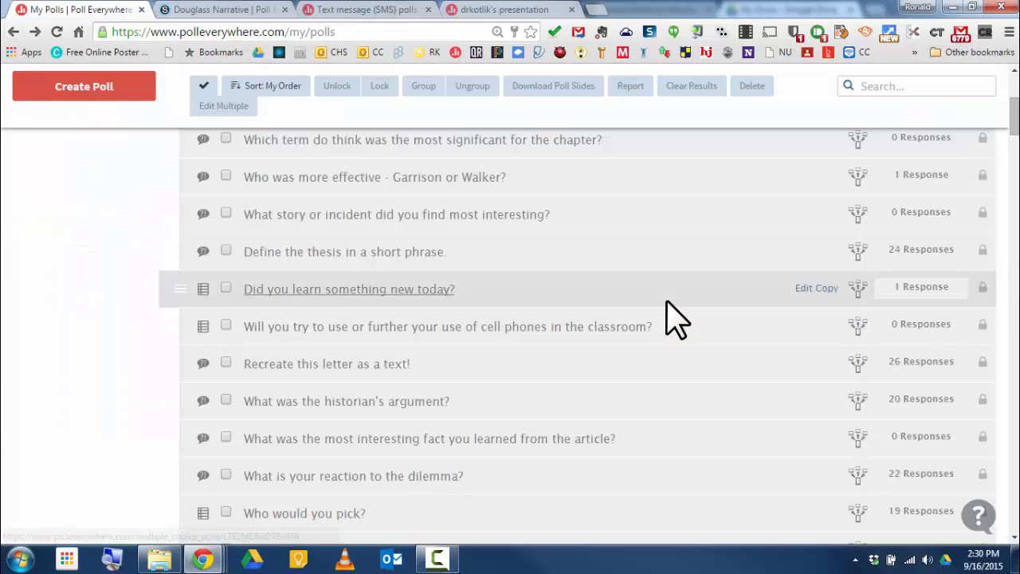
Step: Find the Douglass Narrative group in My Polls, collapse it and expand it again
scroll(676, 318, down, 10)
scroll(676, 319, down, 15)
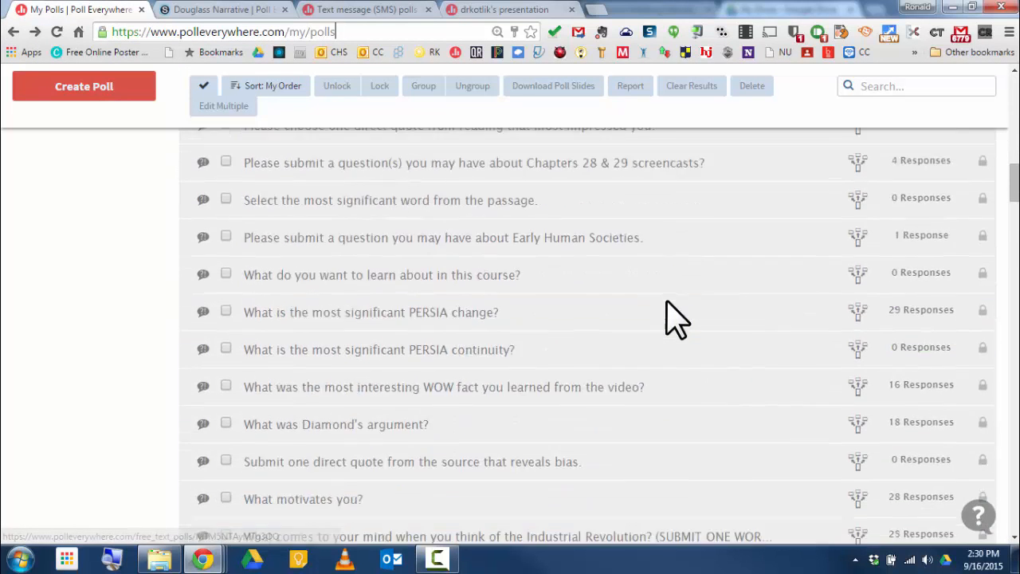
scroll(676, 318, down, 12)
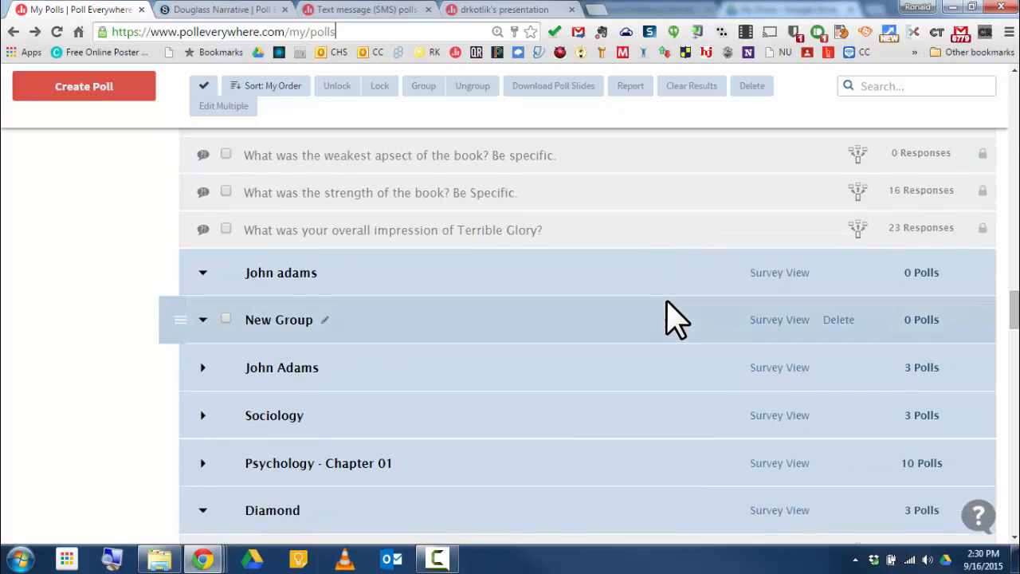
scroll(675, 319, up, 3)
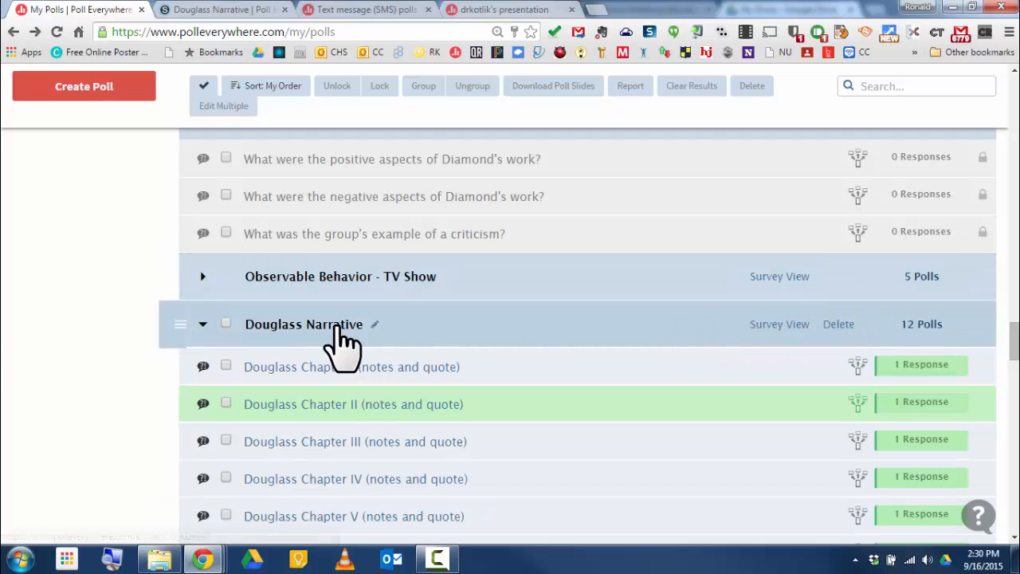
click(202, 326)
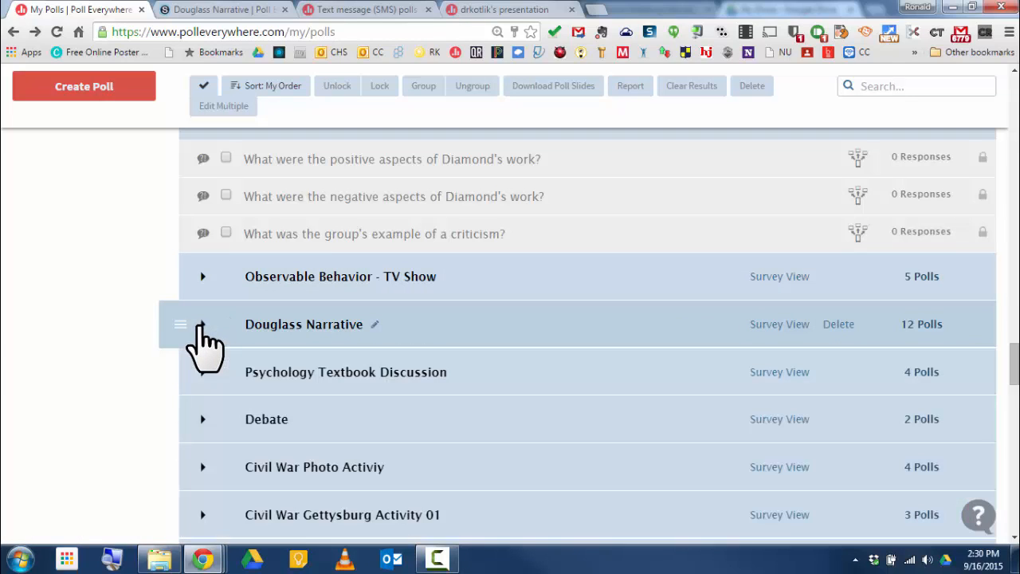
click(201, 326)
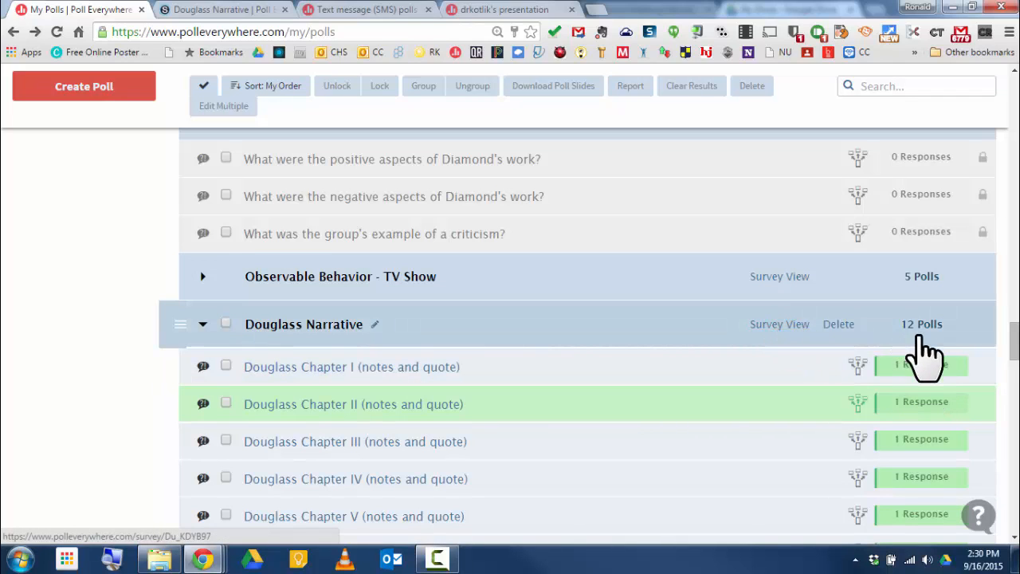
Step: View the response results for Douglass Chapter I (notes and quote) and go back to My Polls
click(916, 365)
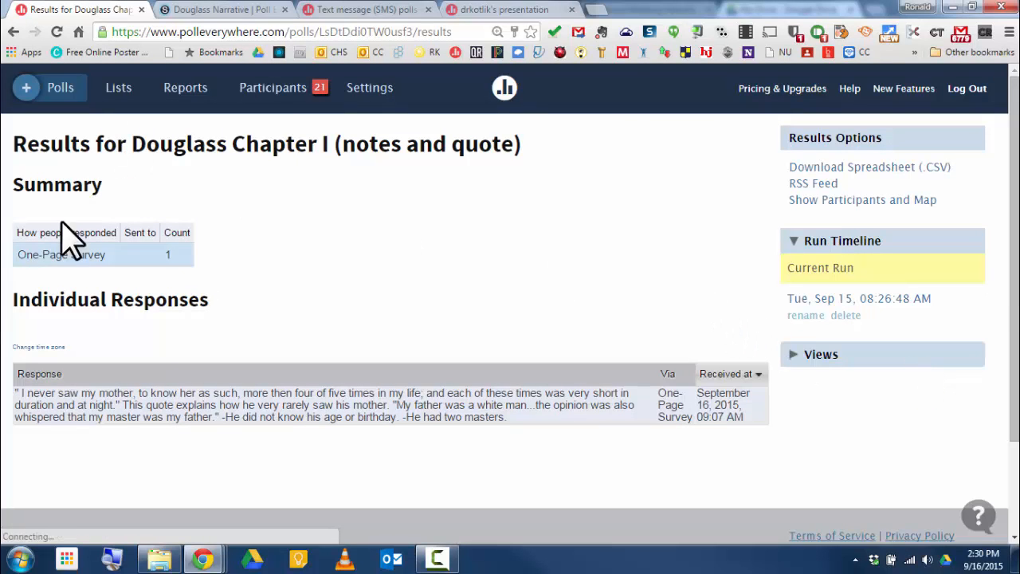
click(13, 32)
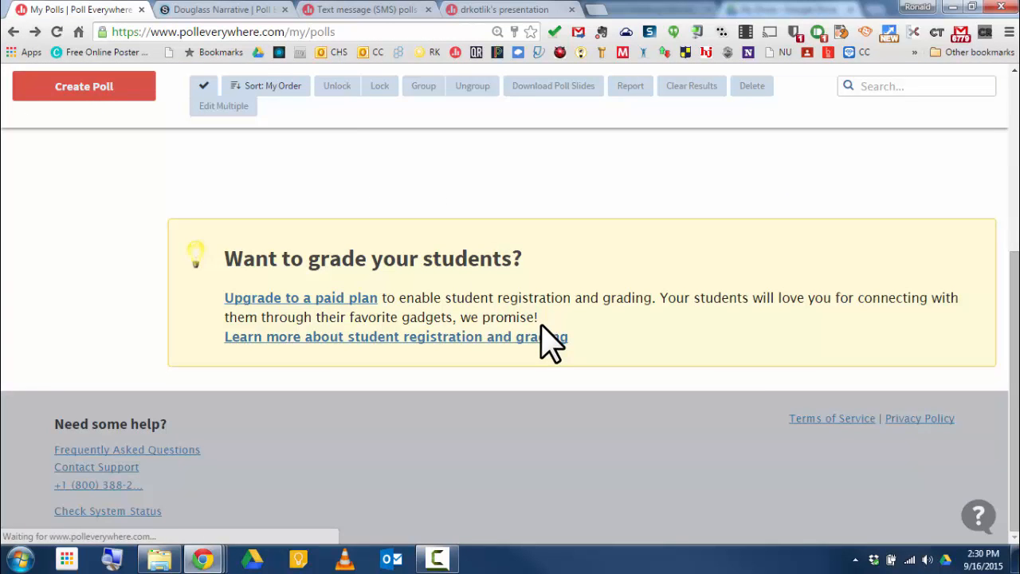
Step: Open the Douglass Chapter I (notes and quote) poll from the Douglass Narrative group
scroll(828, 431, down, 5)
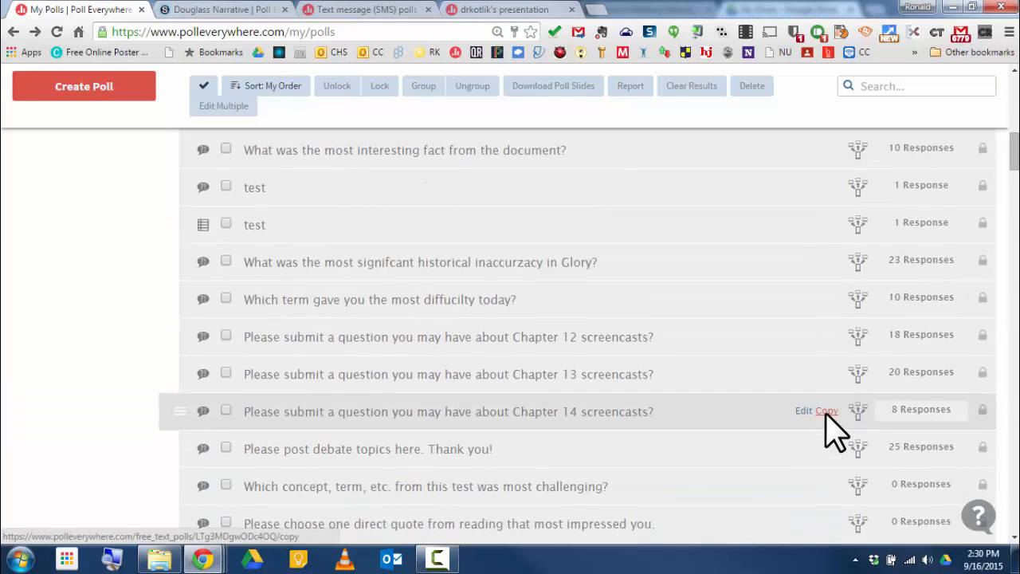
scroll(826, 414, down, 20)
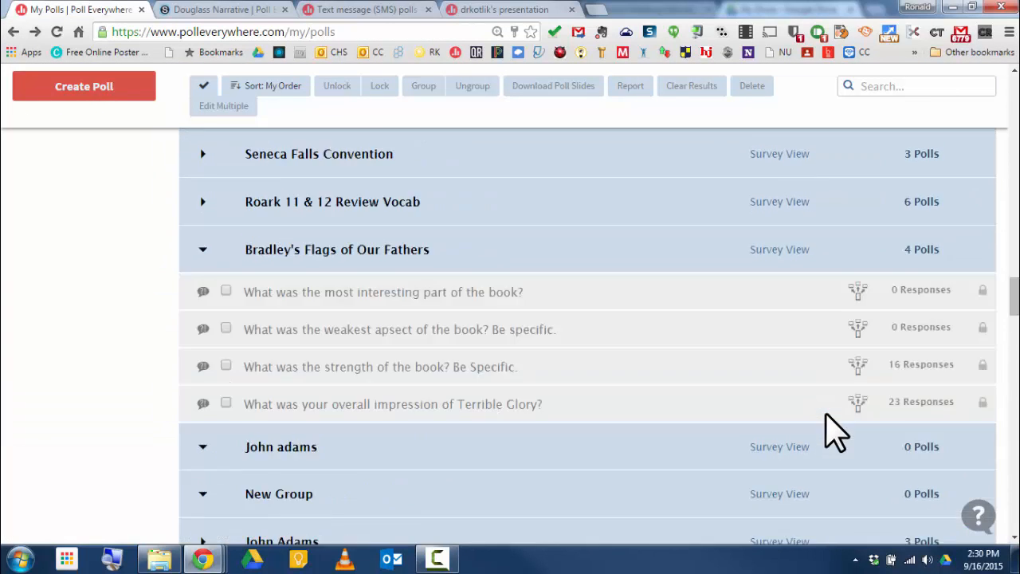
scroll(829, 430, down, 3)
scroll(831, 433, down, 10)
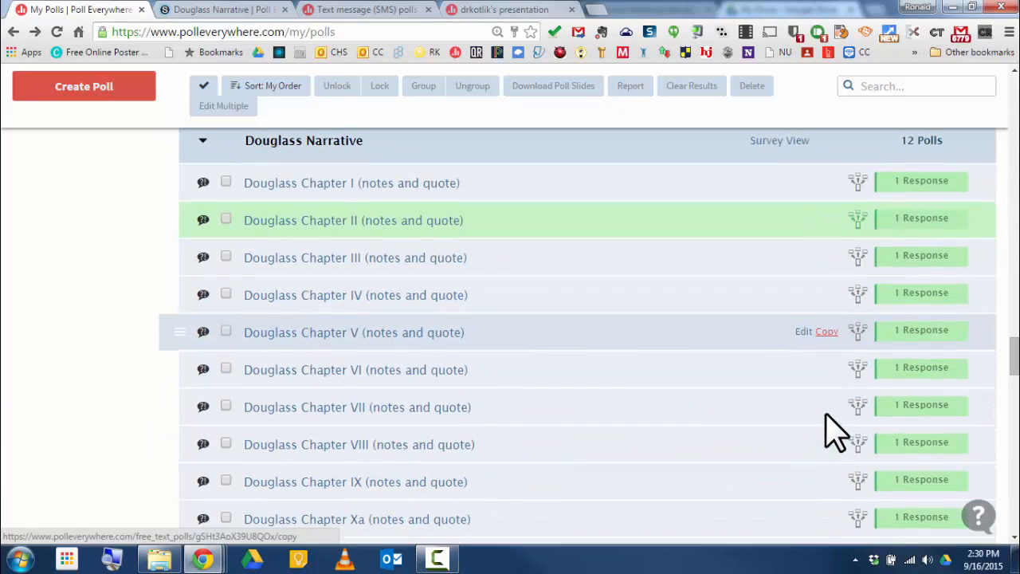
click(435, 181)
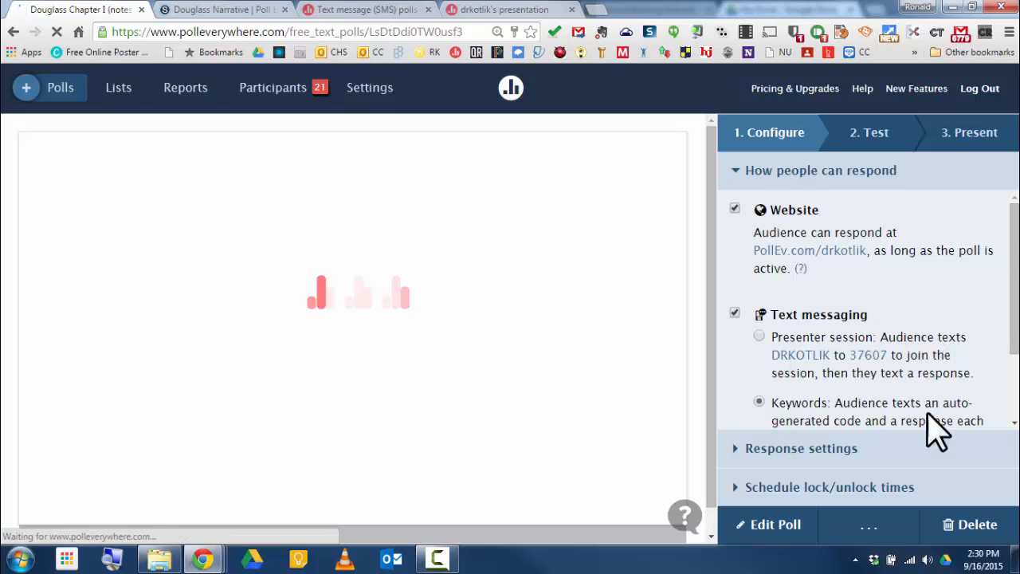
click(873, 535)
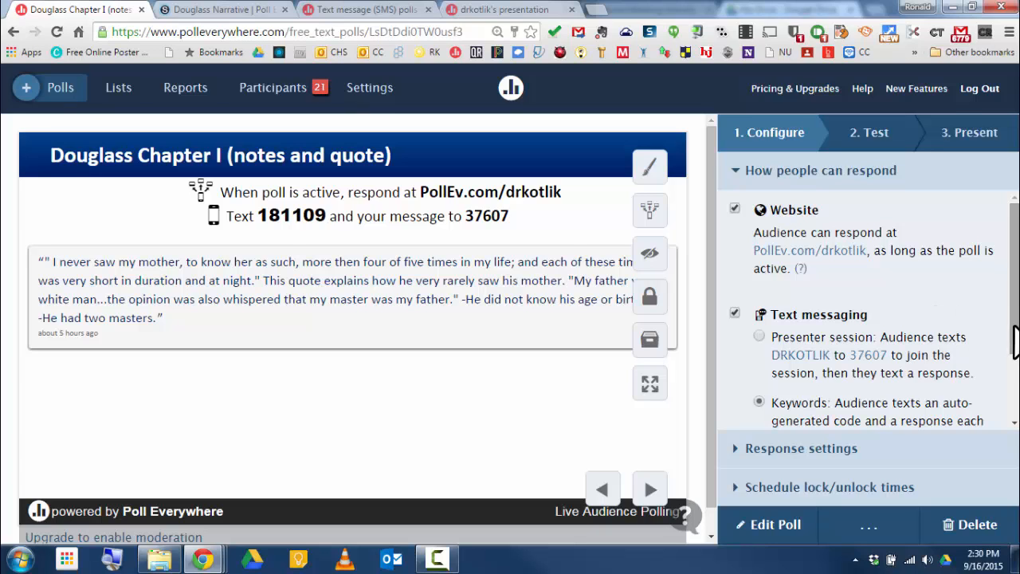
Step: Expand the poll's Response settings and review the response options
scroll(1016, 341, down, 2)
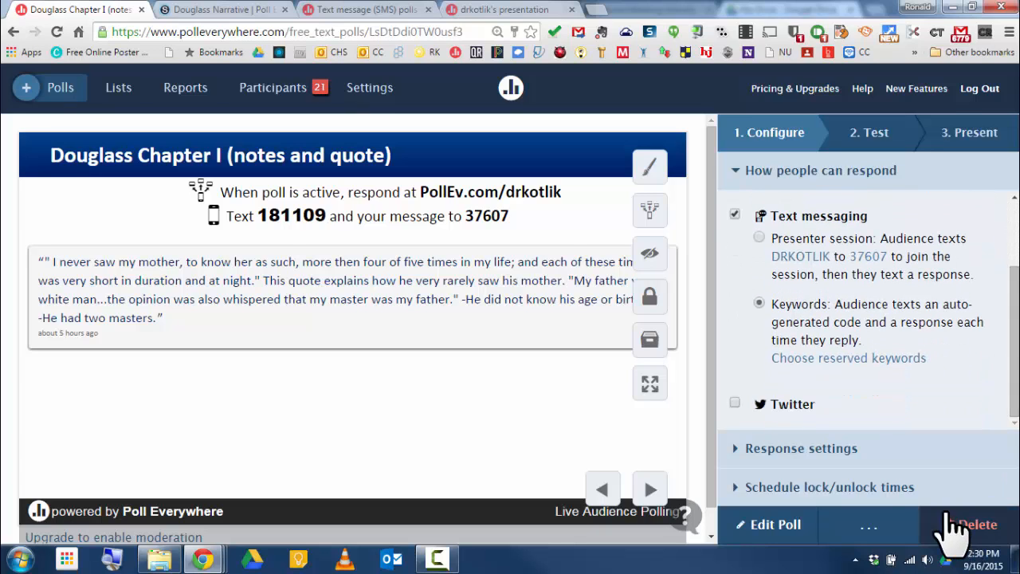
click(803, 451)
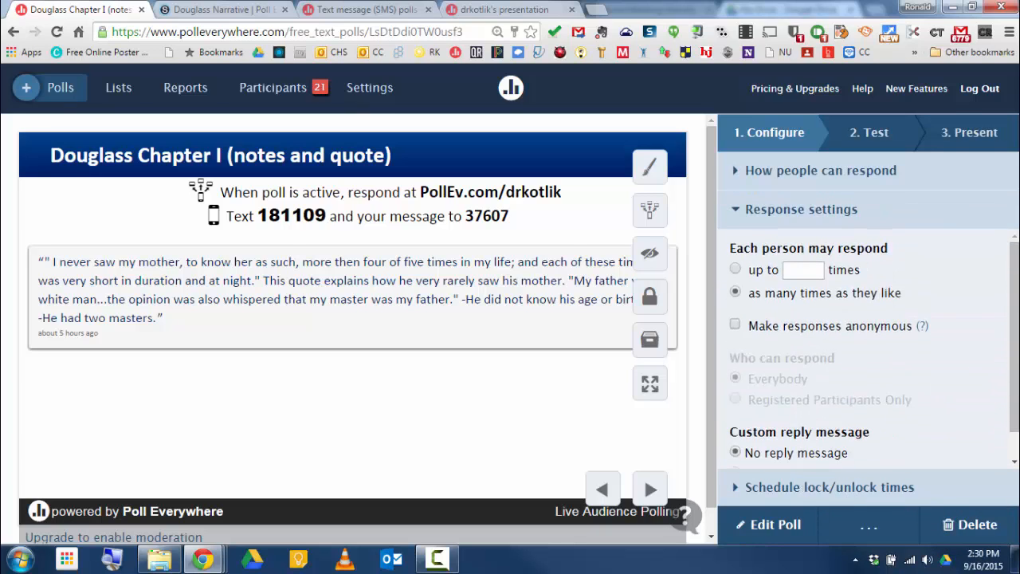
scroll(1016, 398, down, 1)
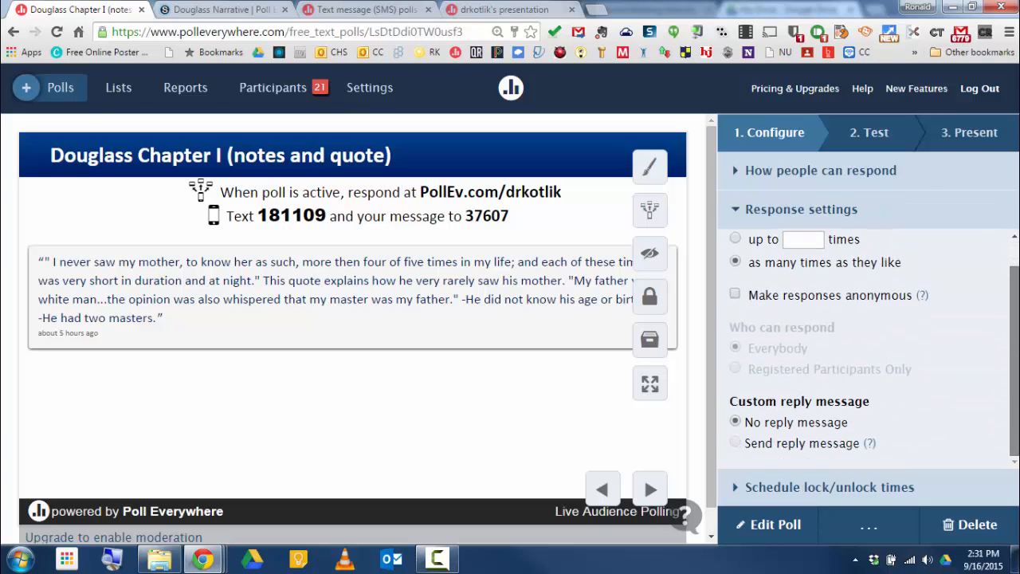
Step: Open the poll's Present step and expand its Share options
click(966, 137)
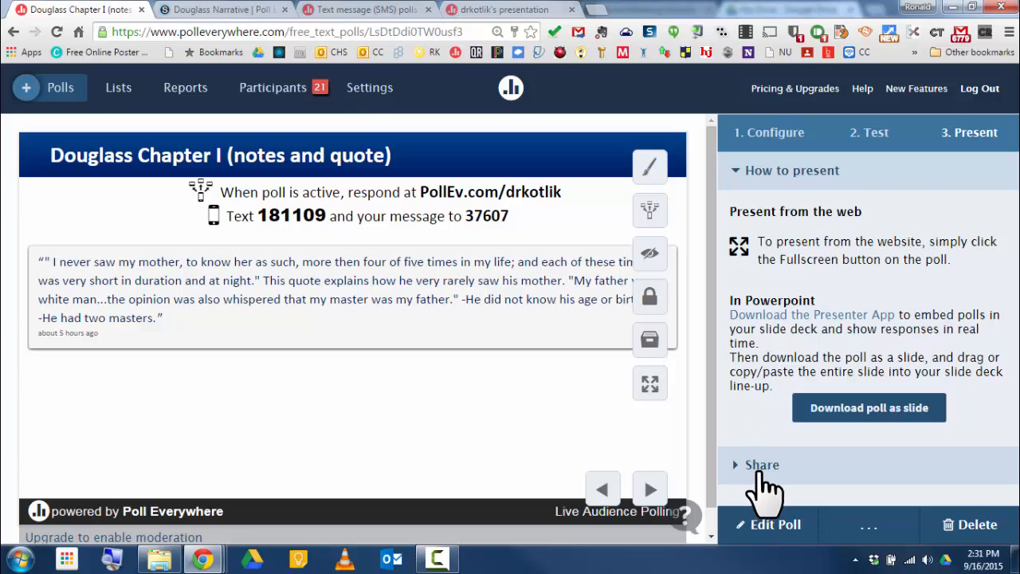
click(758, 472)
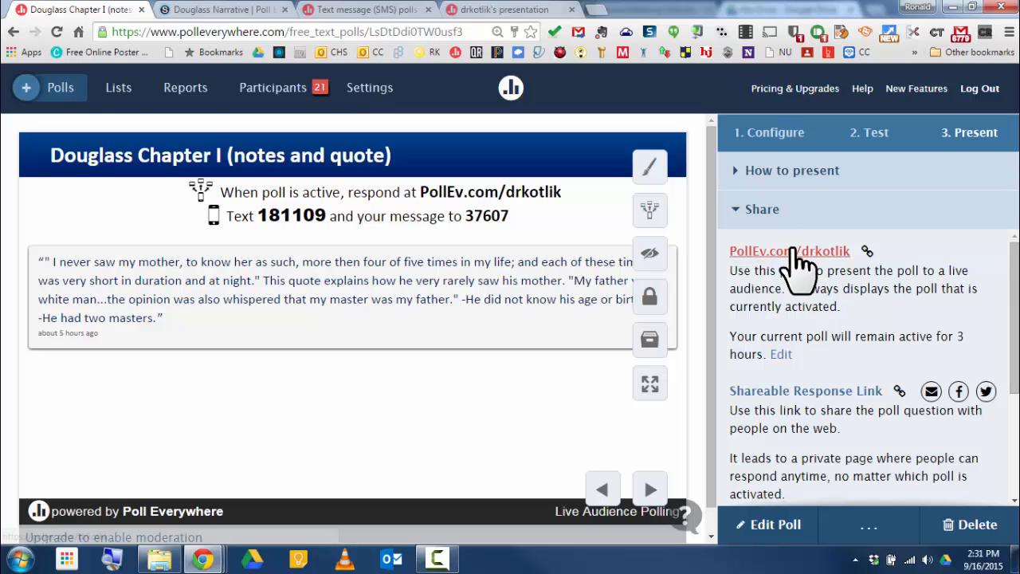
Step: Open the poll's Embed Poll page, review its embed code, and return to the poll's tab
drag(1014, 368, 1016, 478)
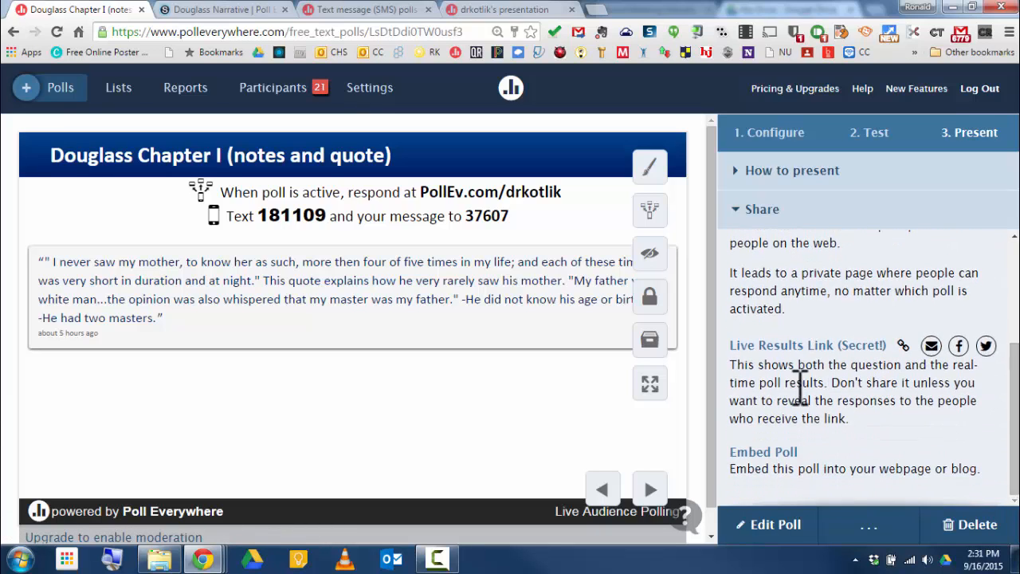
click(770, 452)
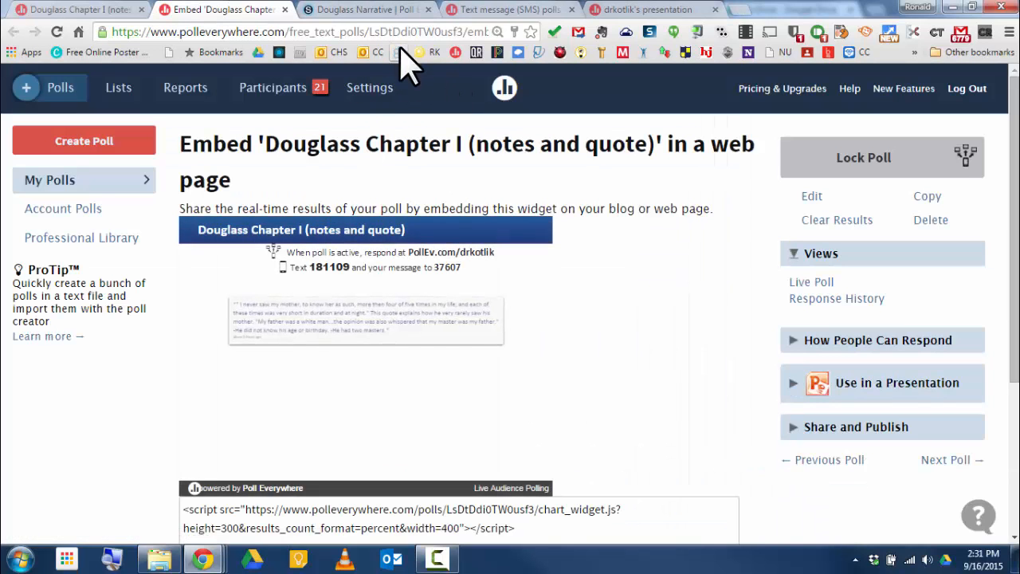
scroll(562, 296, down, 3)
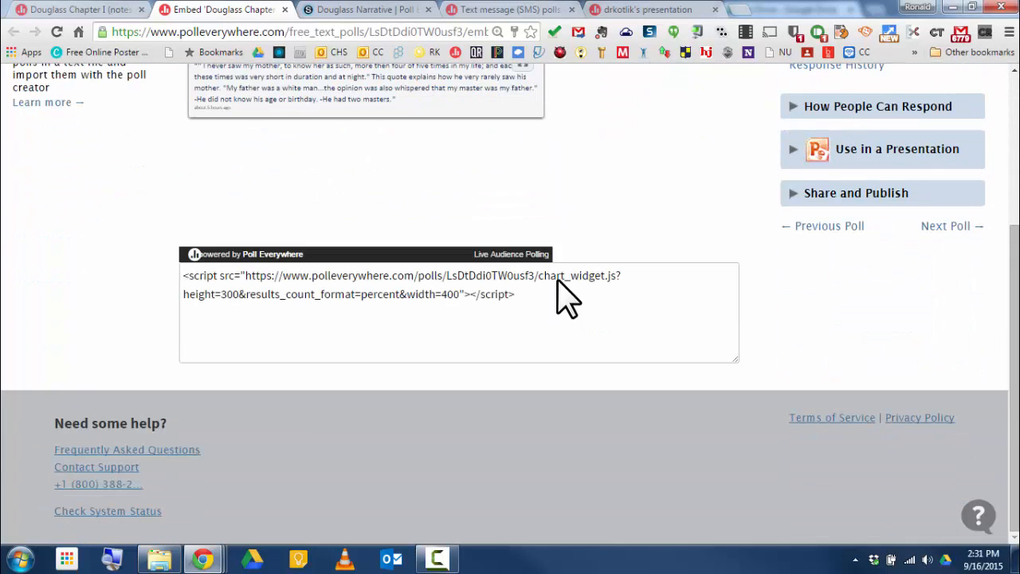
scroll(562, 295, up, 1)
scroll(562, 296, down, 1)
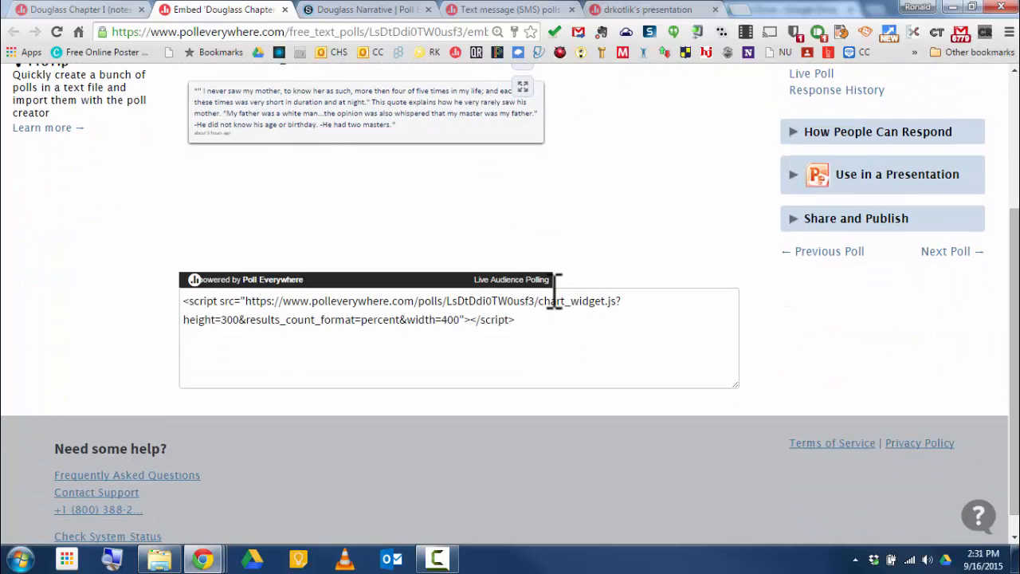
scroll(558, 290, up, 3)
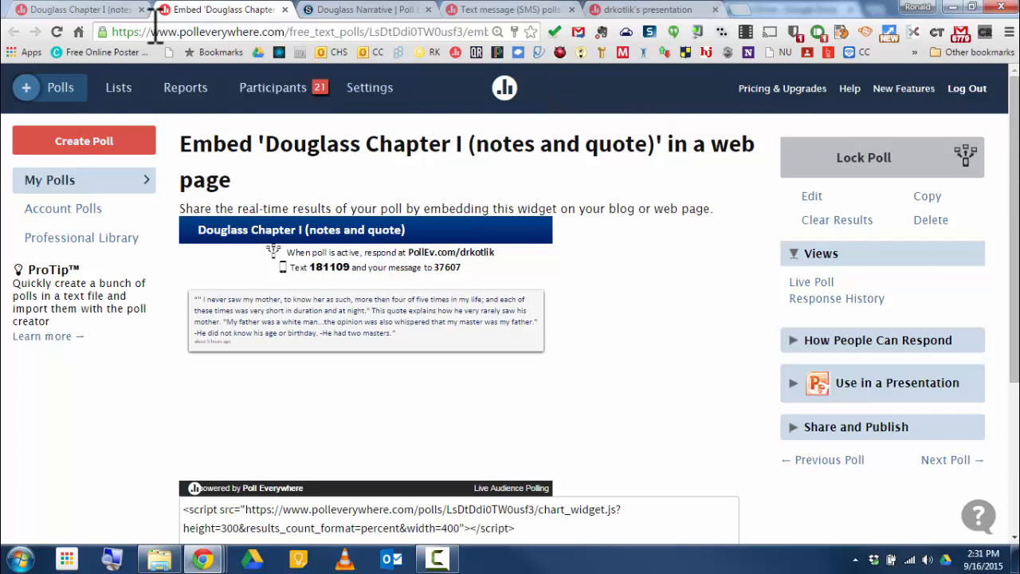
click(112, 11)
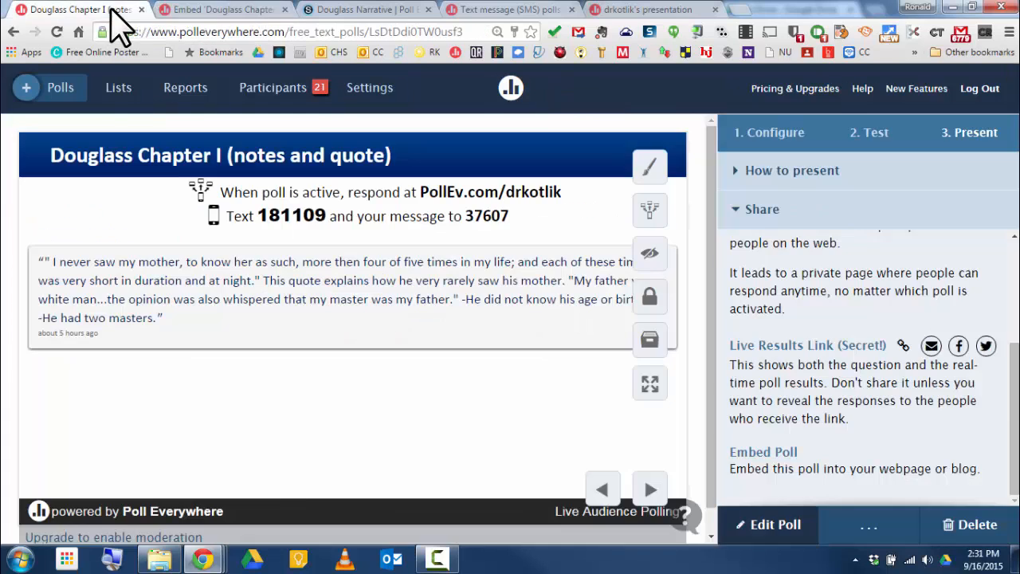
Step: Open the poll's Configure step, collapse Response settings, and expand the Schedule lock/unlock times options
click(778, 141)
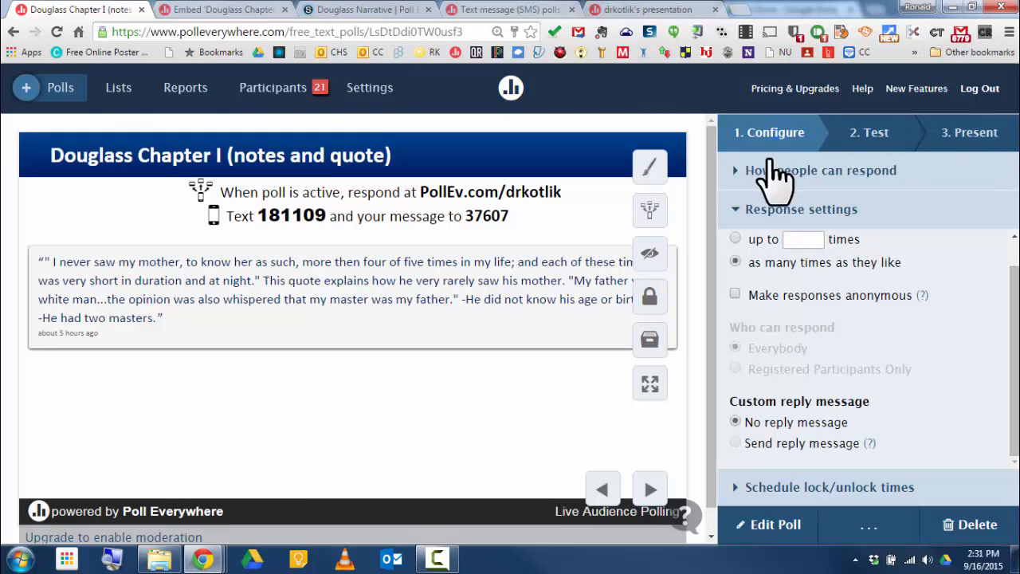
click(734, 207)
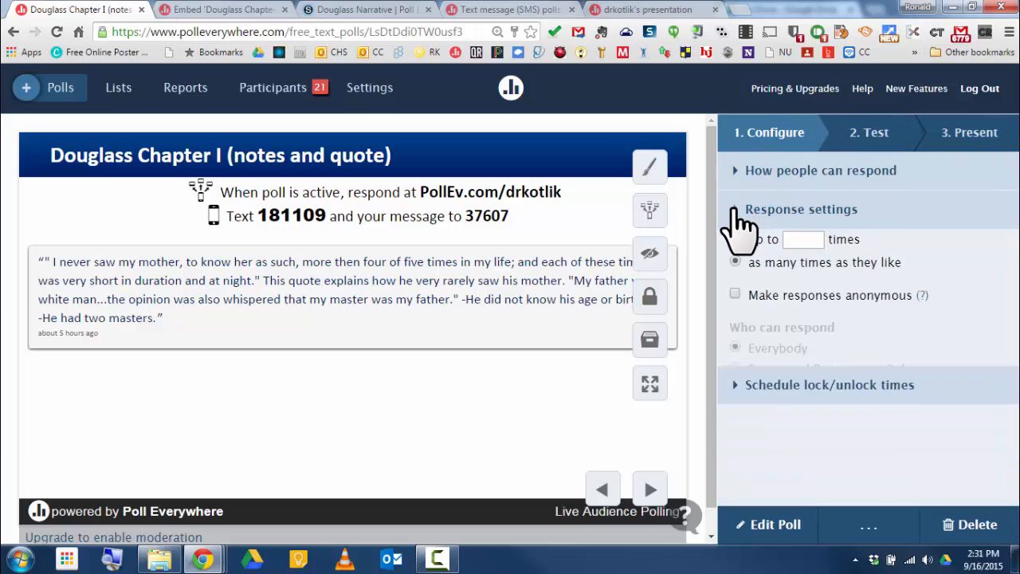
click(733, 248)
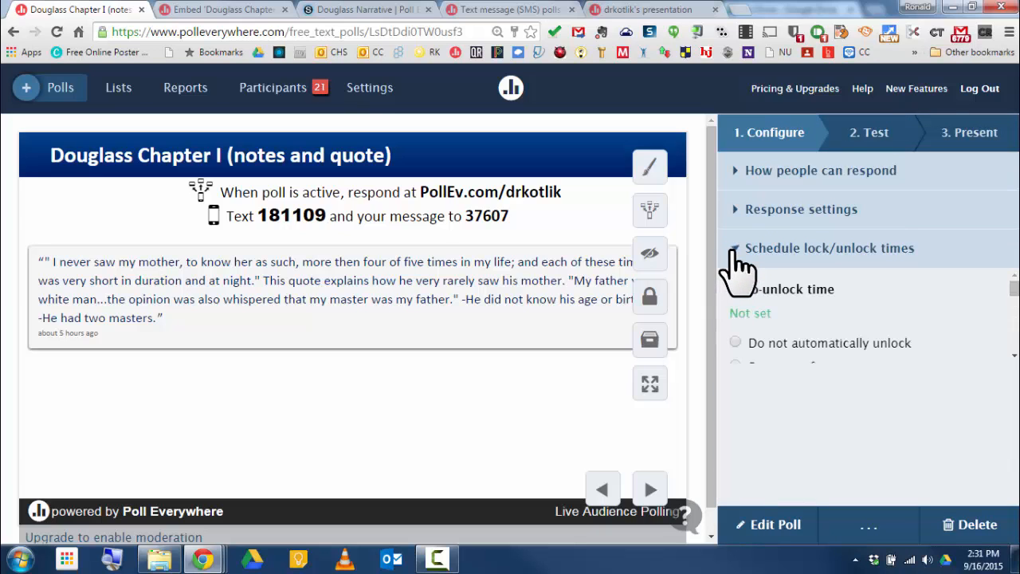
scroll(917, 502, down, 2)
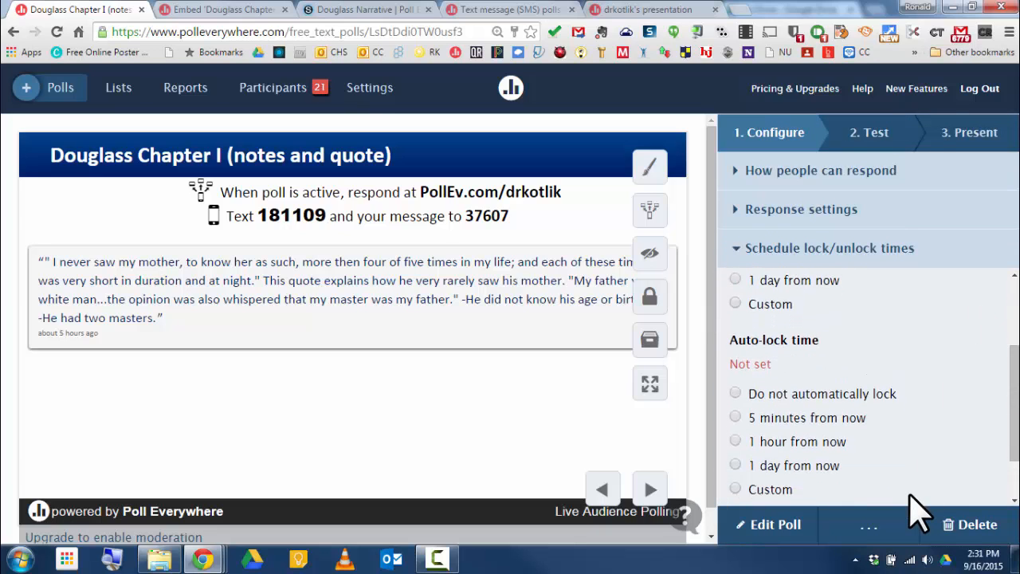
scroll(912, 509, up, 2)
Step: Open the poll's Test step and view its Web and Text Message response previews
click(869, 133)
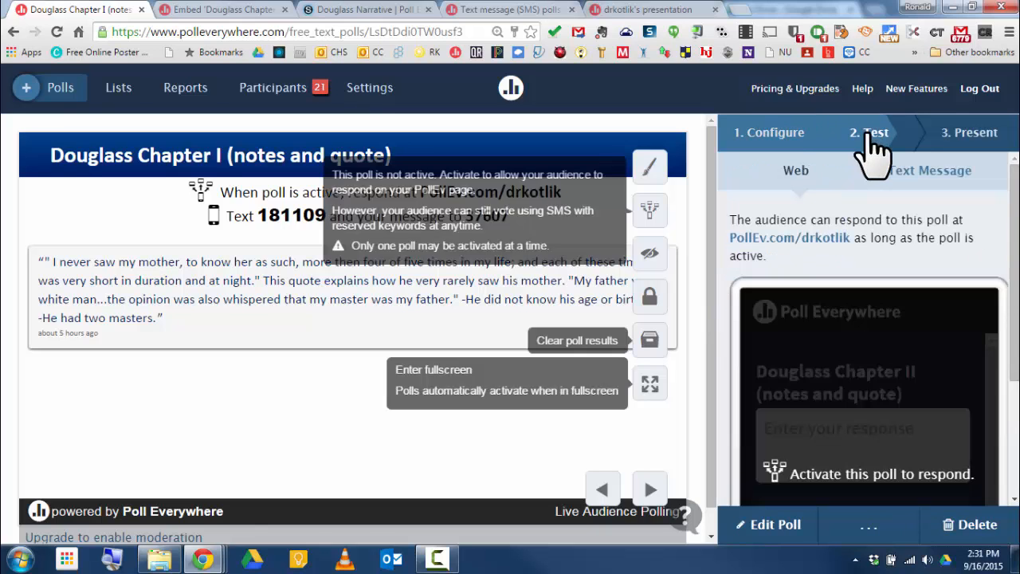
mouse_move(1017, 270)
mouse_down()
mouse_move(1017, 383)
mouse_move(1018, 261)
mouse_up()
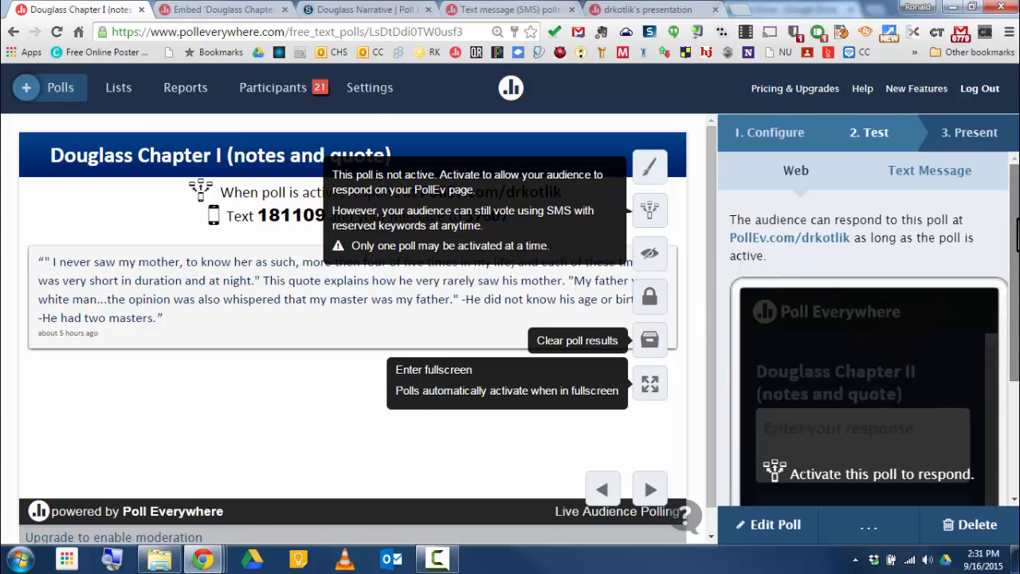
click(945, 189)
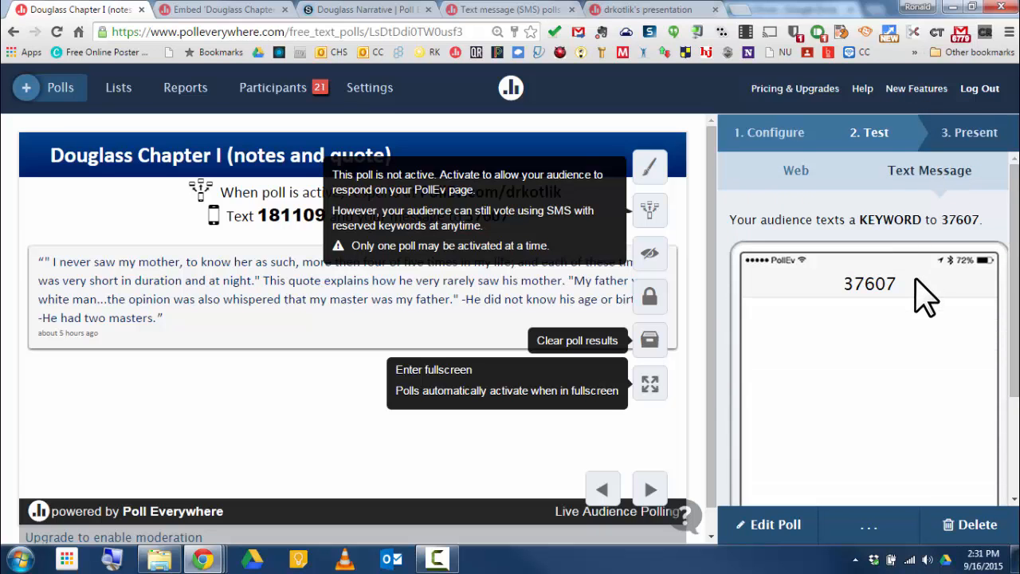
Step: Return to the Present step and expand the How to present and Share sections
click(970, 137)
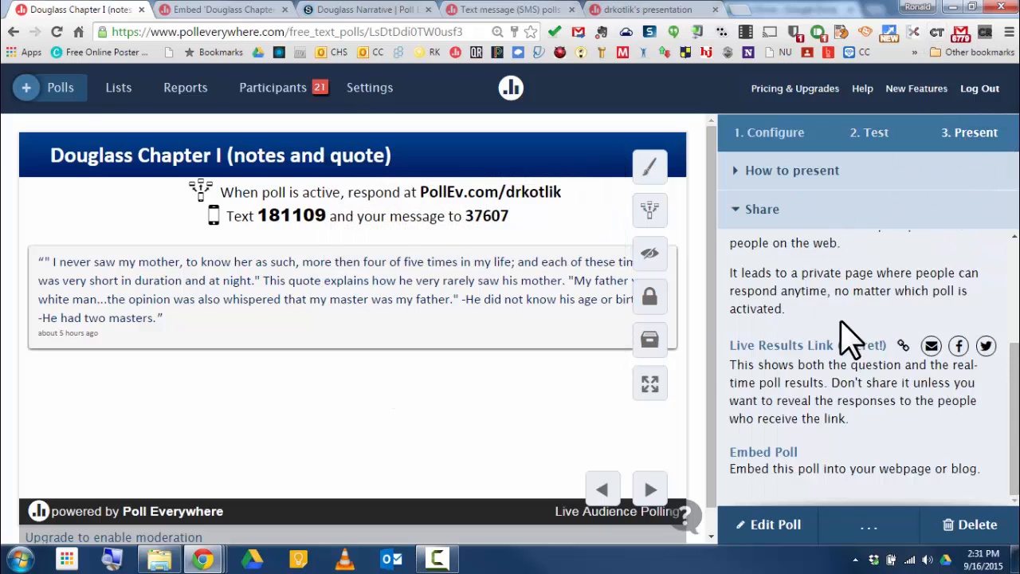
right_click(845, 335)
click(734, 174)
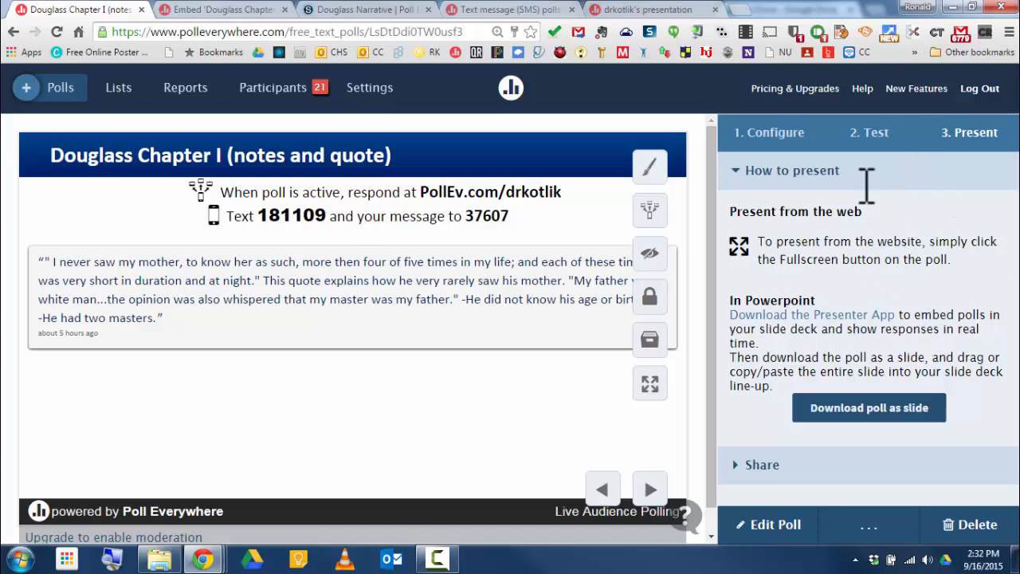
click(742, 466)
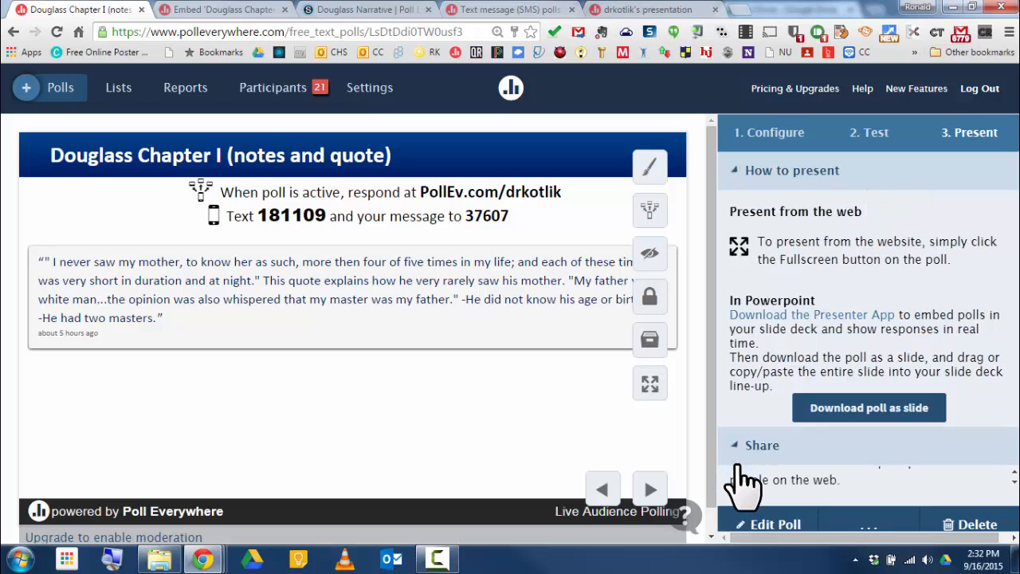
scroll(919, 382, up, 3)
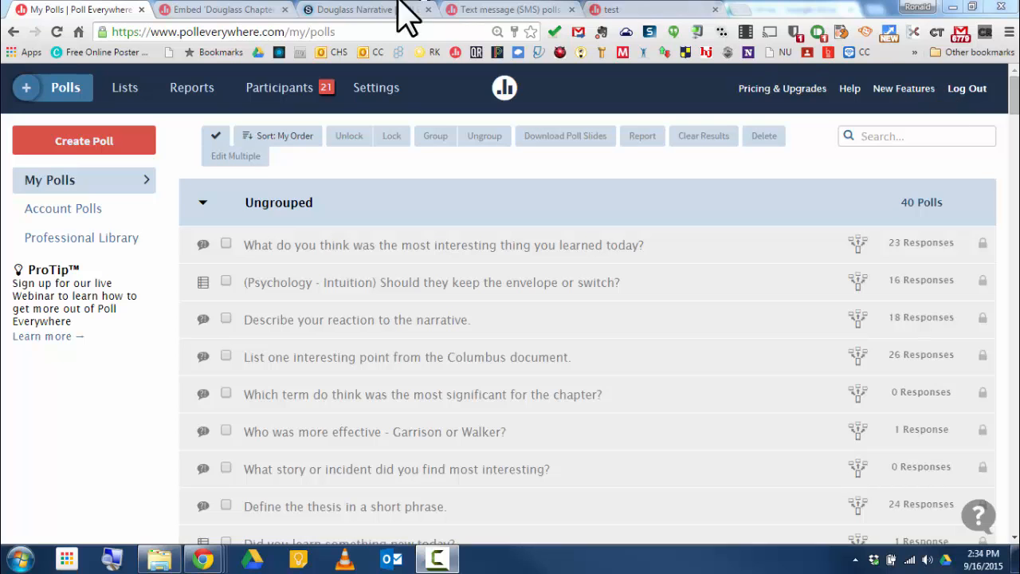
Step: Start a new poll from My Polls with the question Test?
click(92, 155)
click(277, 188)
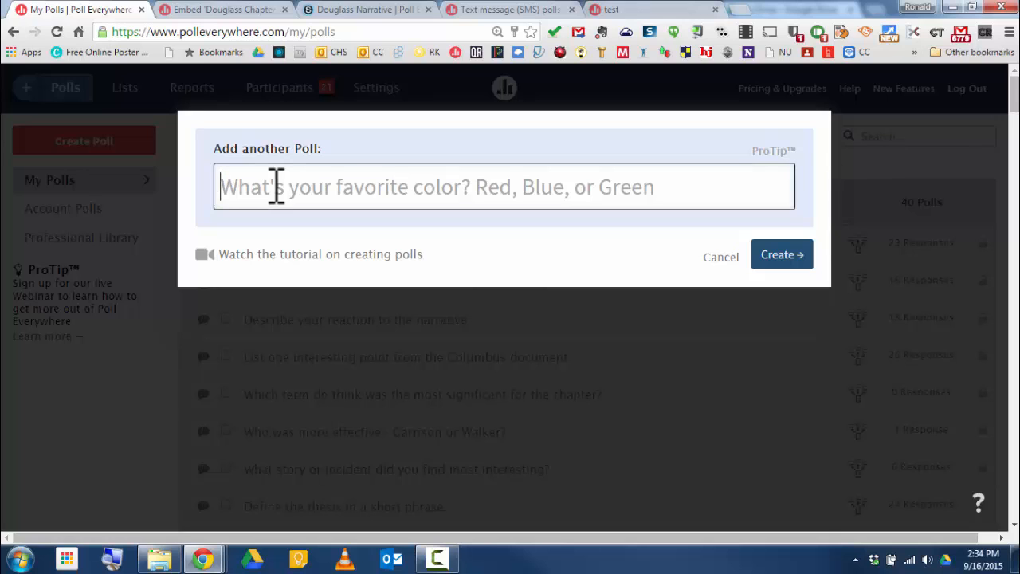
text(Te)
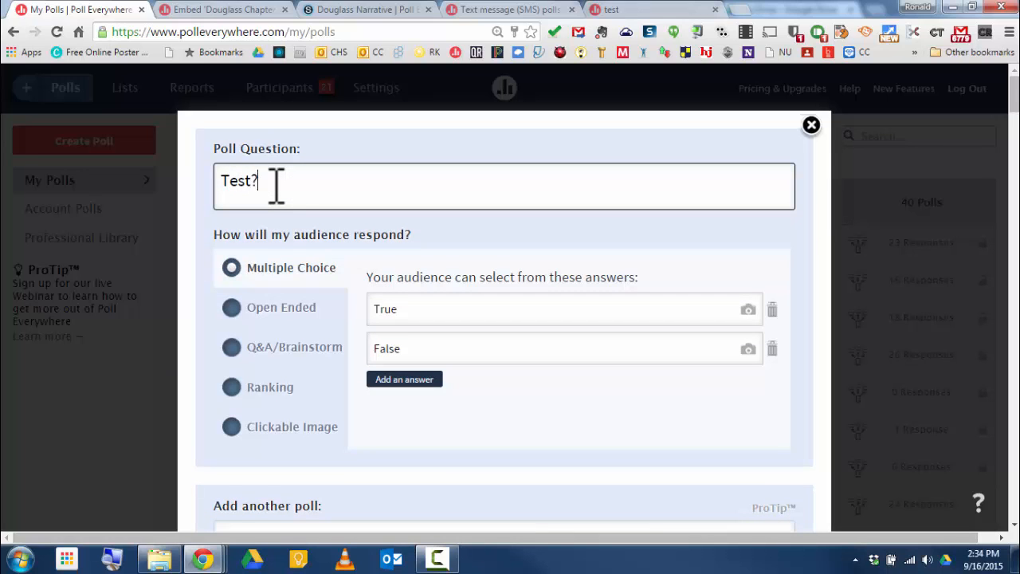
Step: Make the poll a Clickable Image and upload the Gettysburg - Three Confederate prisoners image
click(231, 427)
click(462, 324)
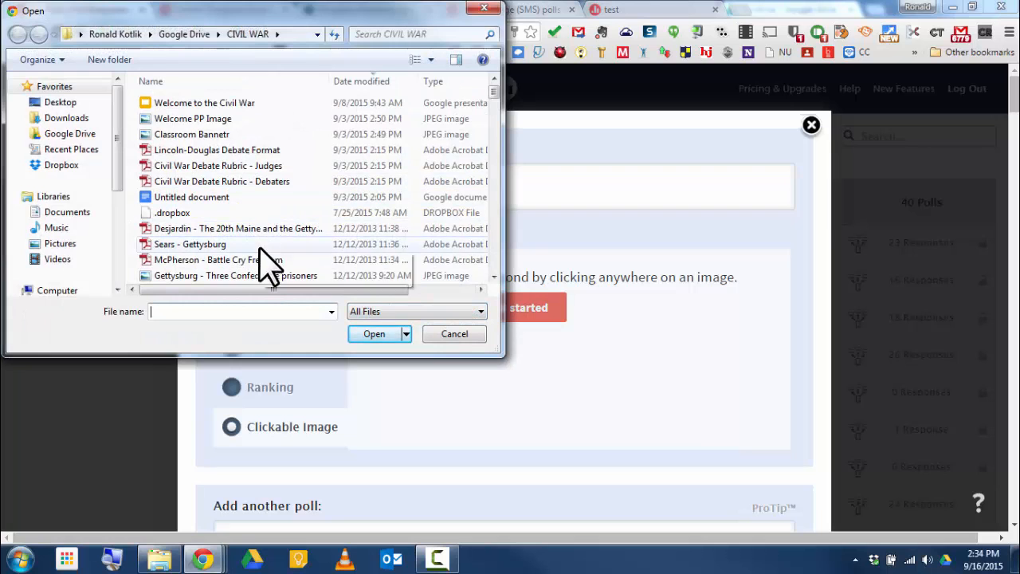
click(258, 274)
click(380, 335)
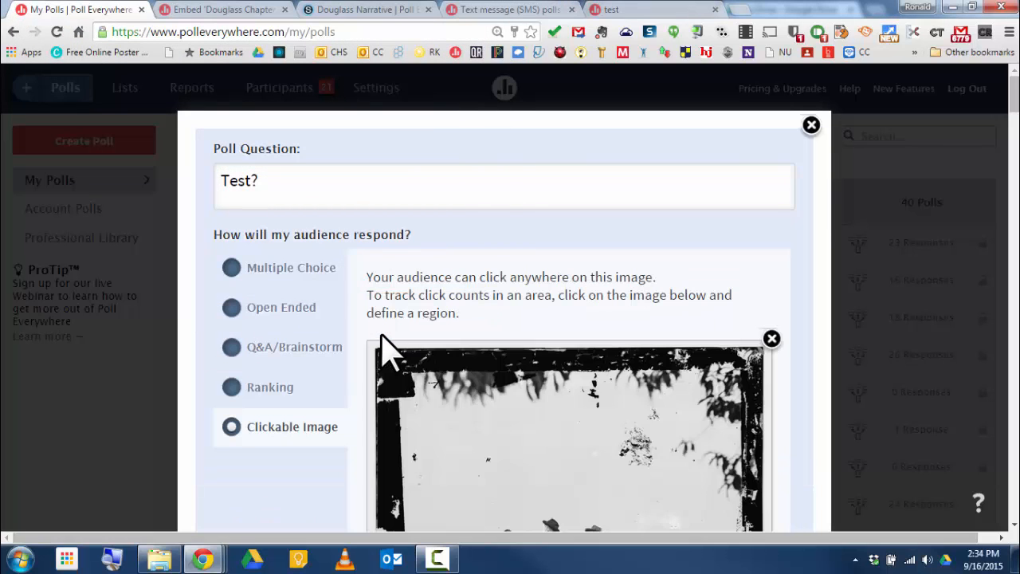
scroll(599, 322, down, 2)
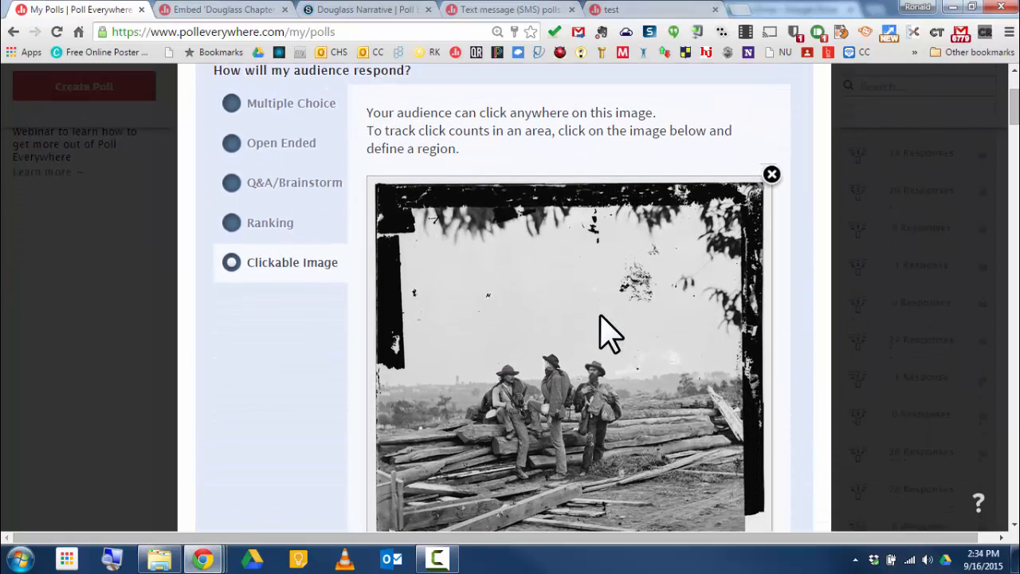